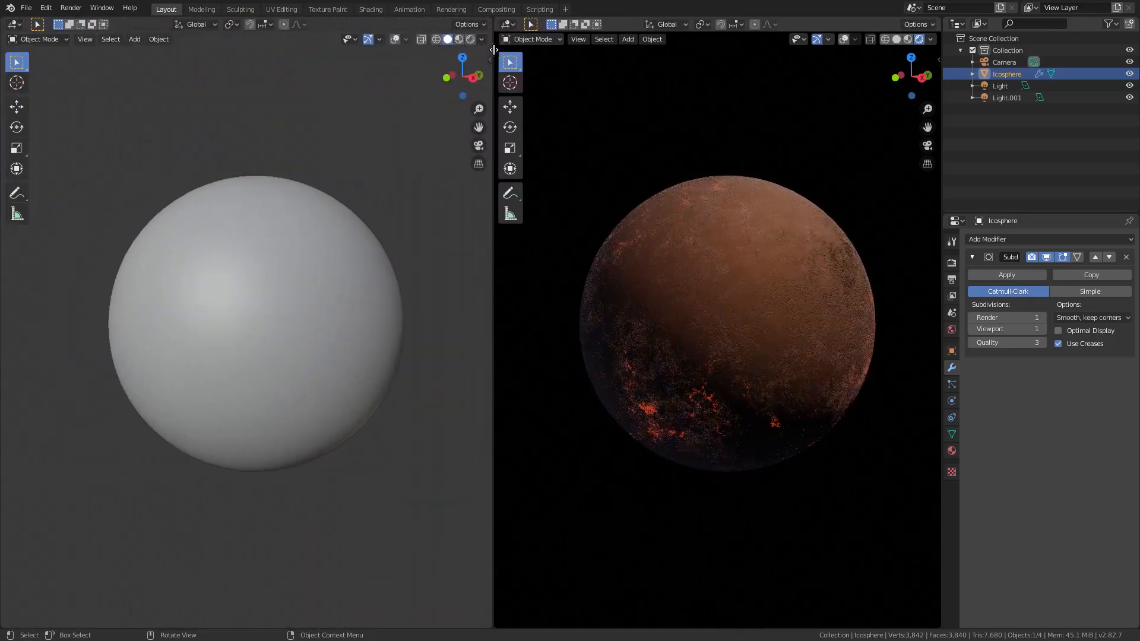
Show the overlays in the rendered viewport and set the hue of the Light area lamp's colour to 0.050
{"action": "left_click", "coordinate": [844, 40]}
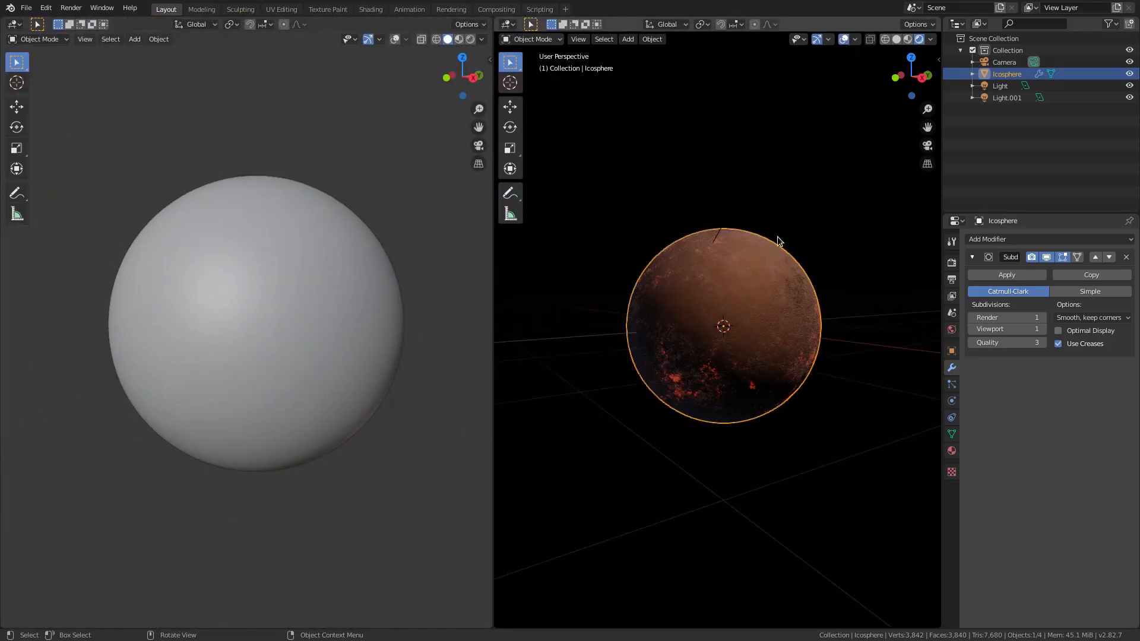
{"action": "scroll", "coordinate": [779, 230], "scroll_direction": "down", "scroll_amount": 4}
{"action": "left_click", "coordinate": [998, 86]}
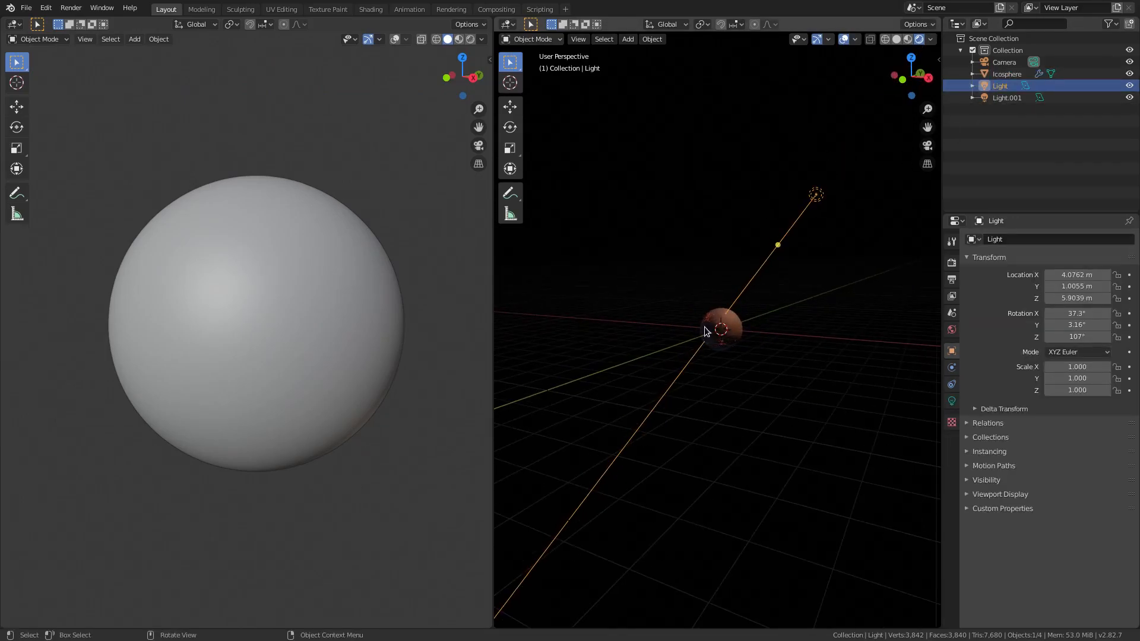
{"action": "left_click", "coordinate": [952, 402]}
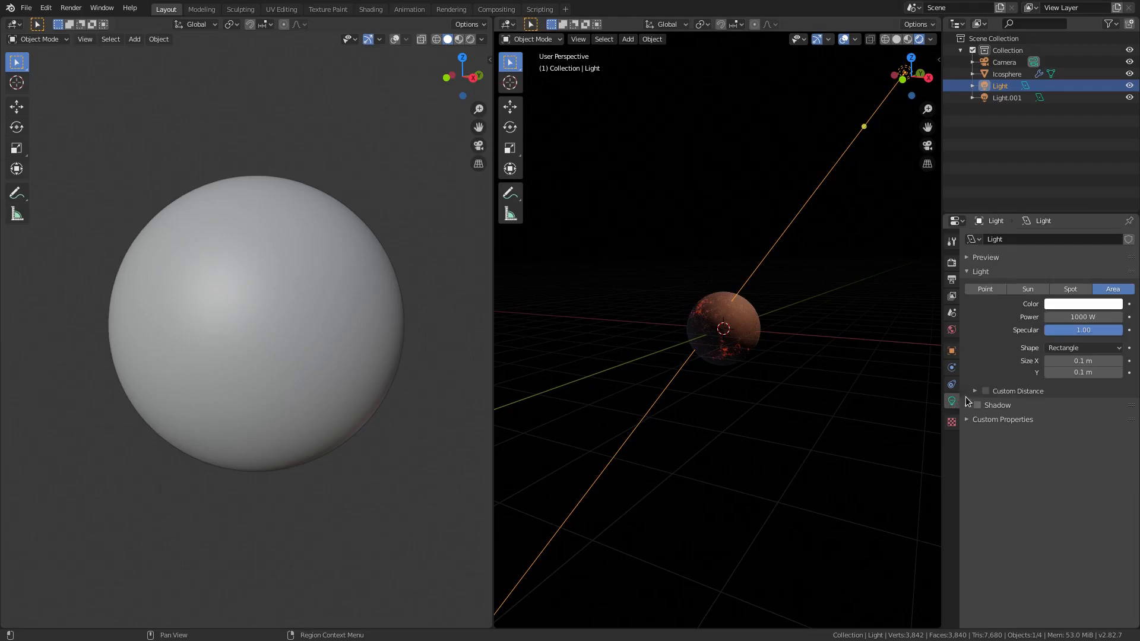
{"action": "left_click", "coordinate": [1090, 303]}
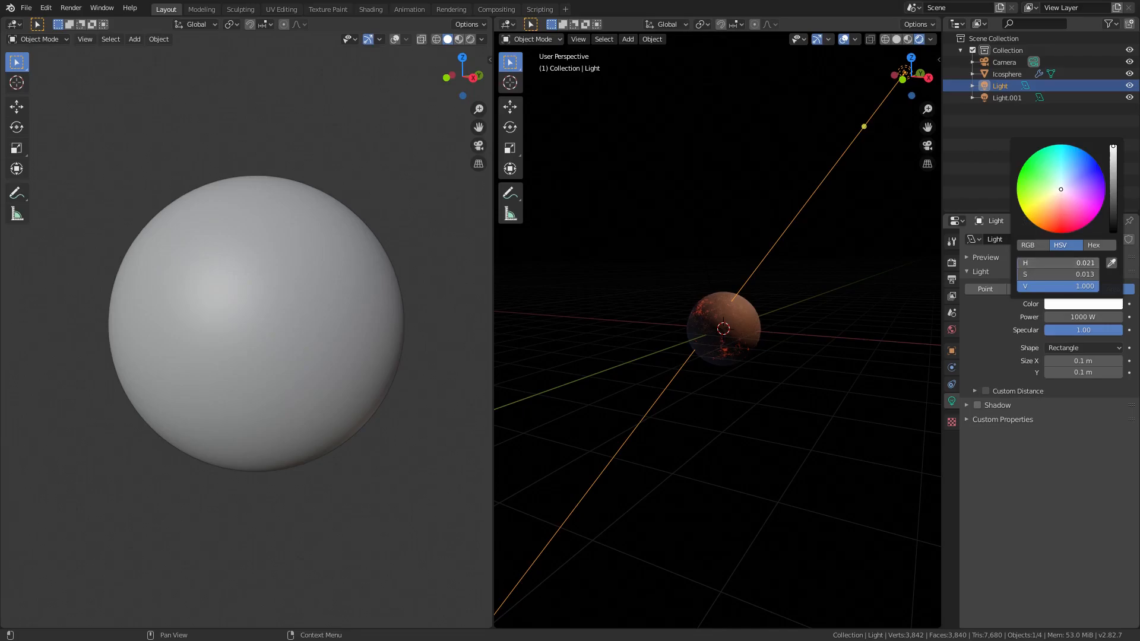
{"action": "left_click_drag", "start_coordinate": [1063, 263], "coordinate": [1043, 262]}
{"action": "scroll", "coordinate": [775, 312], "scroll_direction": "up", "scroll_amount": 6}
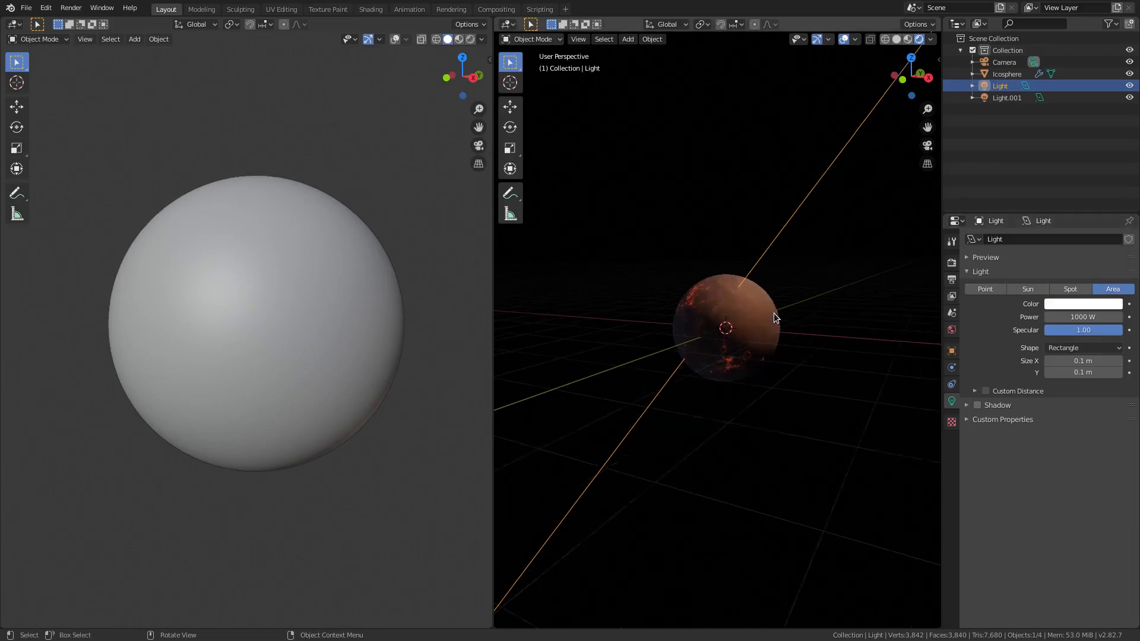
{"action": "left_click", "coordinate": [1086, 304]}
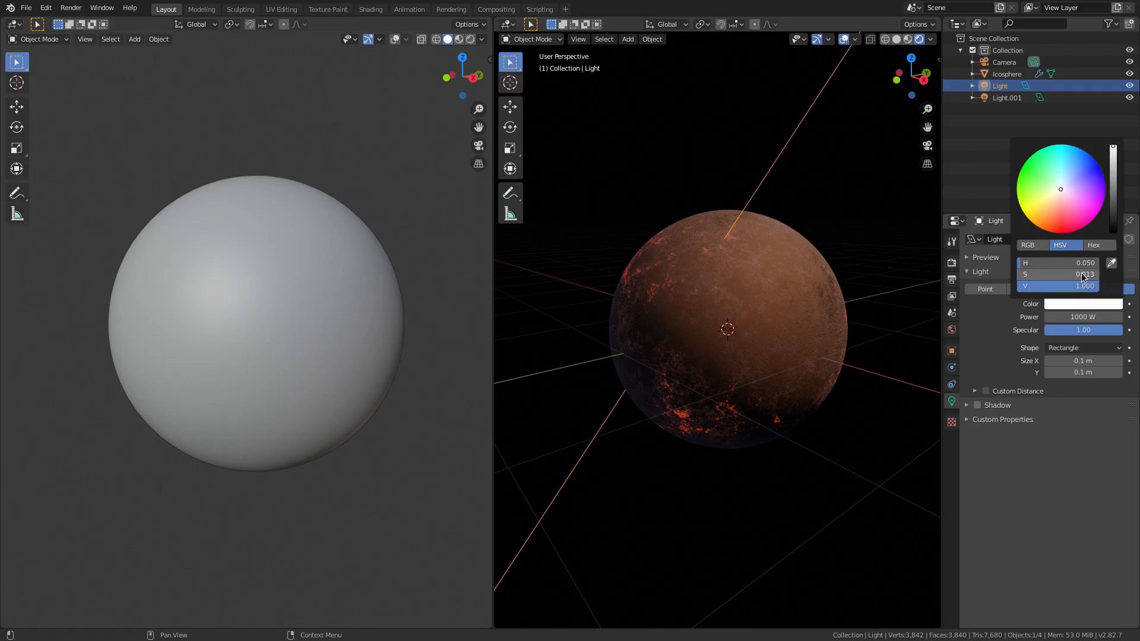
Examine the position and colour settings of the second area lamp, Light.001
{"action": "left_click", "coordinate": [1004, 98]}
{"action": "scroll", "coordinate": [649, 431], "scroll_direction": "down", "scroll_amount": 4}
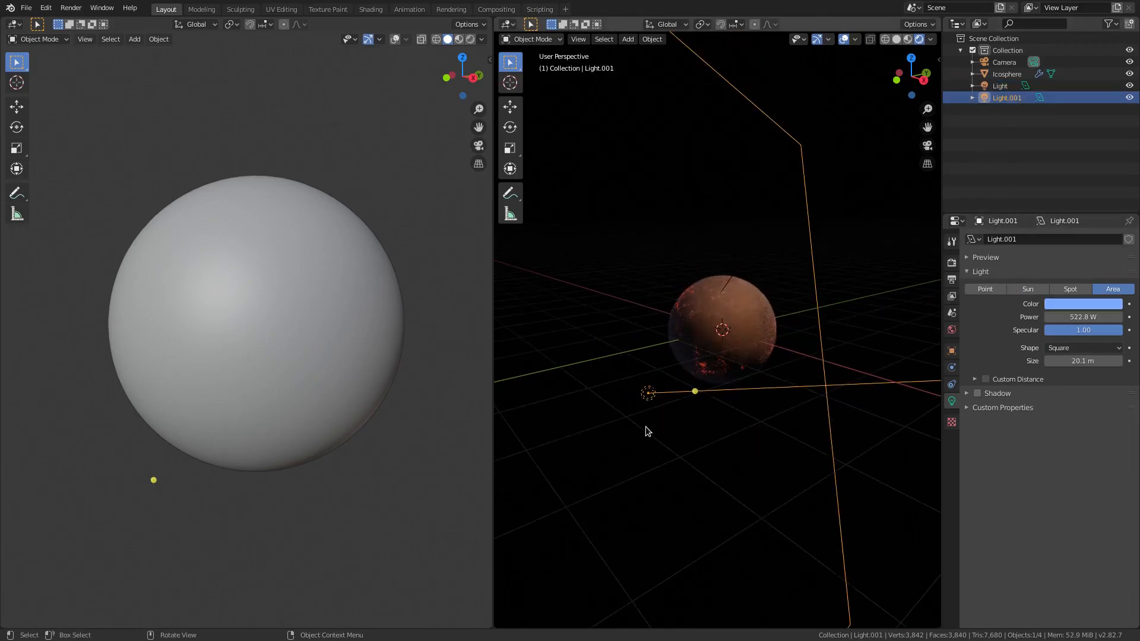
{"action": "middle_click_drag", "start_coordinate": [649, 432], "coordinate": [573, 362]}
{"action": "left_click", "coordinate": [1065, 304]}
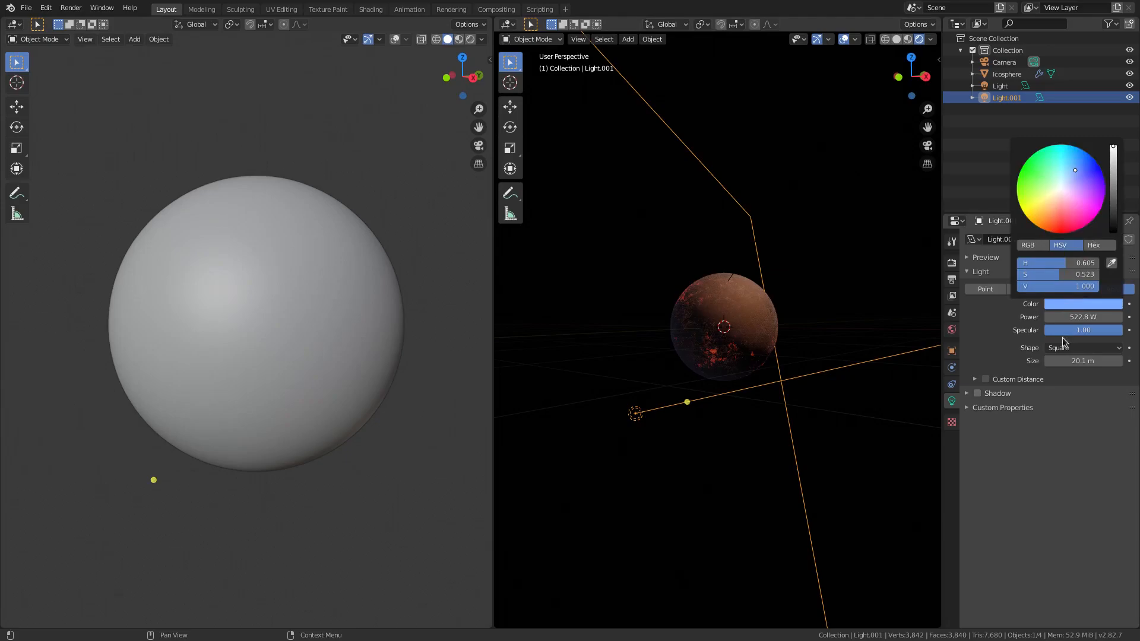
{"action": "scroll", "coordinate": [926, 321], "scroll_direction": "up", "scroll_amount": 4}
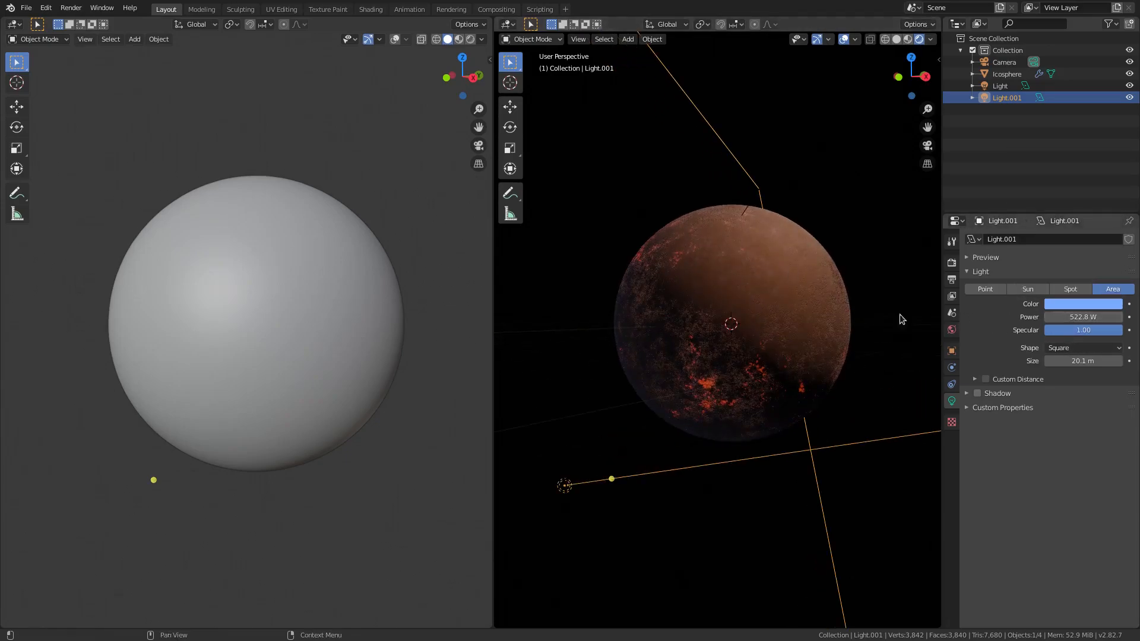
Delete the second area lamp, Light.001, and undo the deletion
{"action": "key", "text": "Delete"}
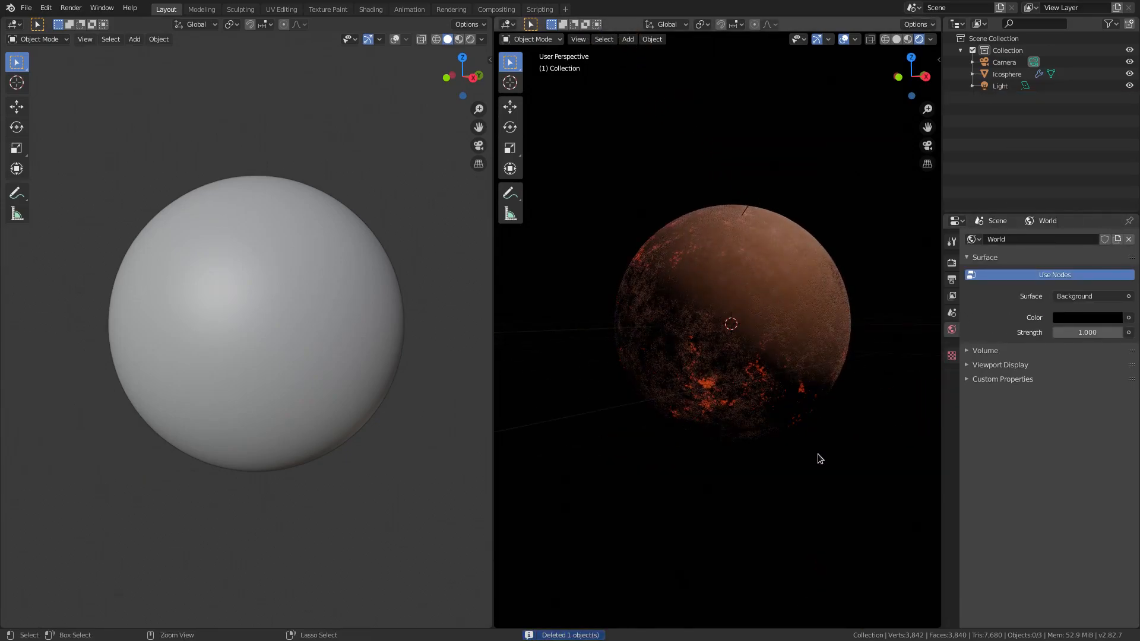
{"action": "key", "text": "ctrl+z"}
Hide the overlays in the rendered viewport and select the planet icosphere
{"action": "left_click", "coordinate": [844, 38]}
{"action": "scroll", "coordinate": [769, 334], "scroll_direction": "up", "scroll_amount": 2}
{"action": "left_click", "coordinate": [770, 336]}
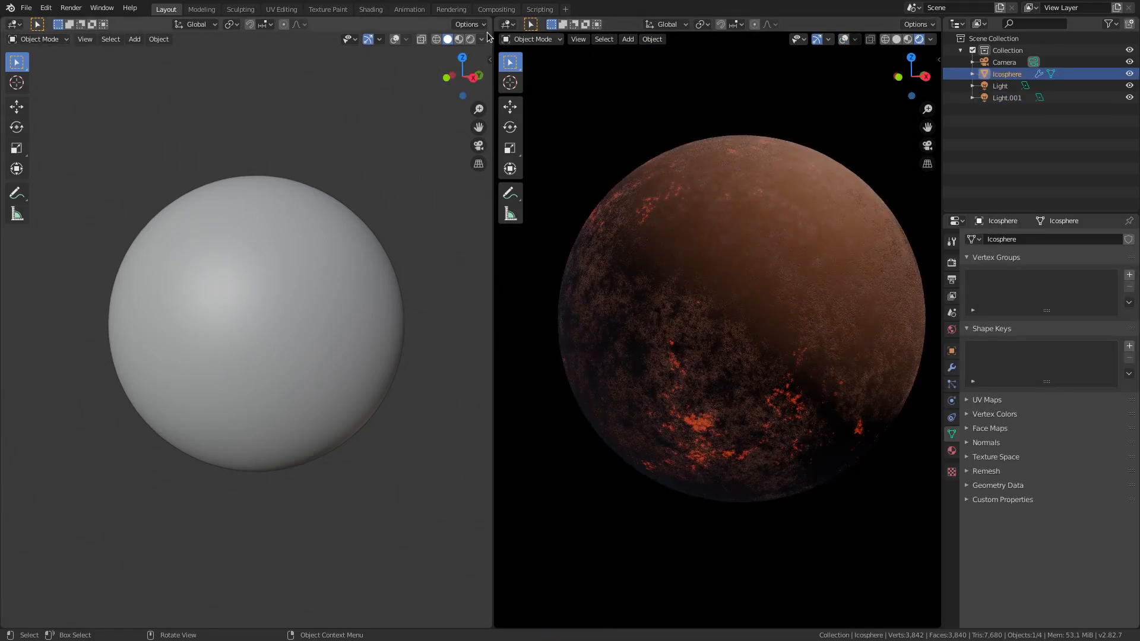
Change the solid-shaded viewport into a Shader Editor and collapse its sidebar to show the whole node tree
{"action": "left_click", "coordinate": [15, 25]}
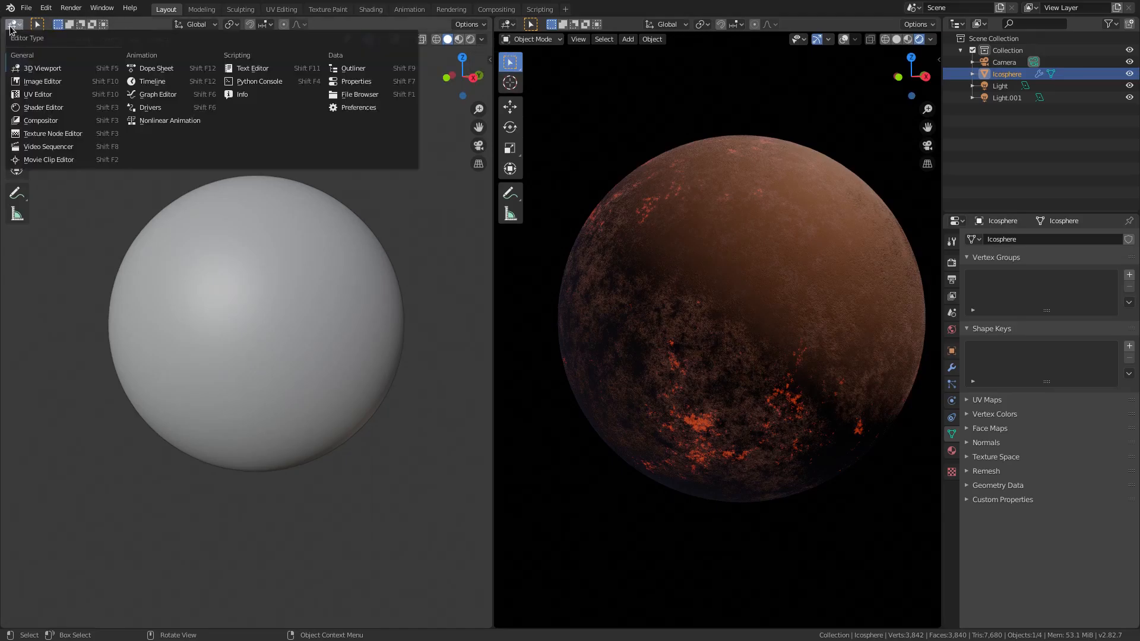
{"action": "left_click", "coordinate": [42, 108]}
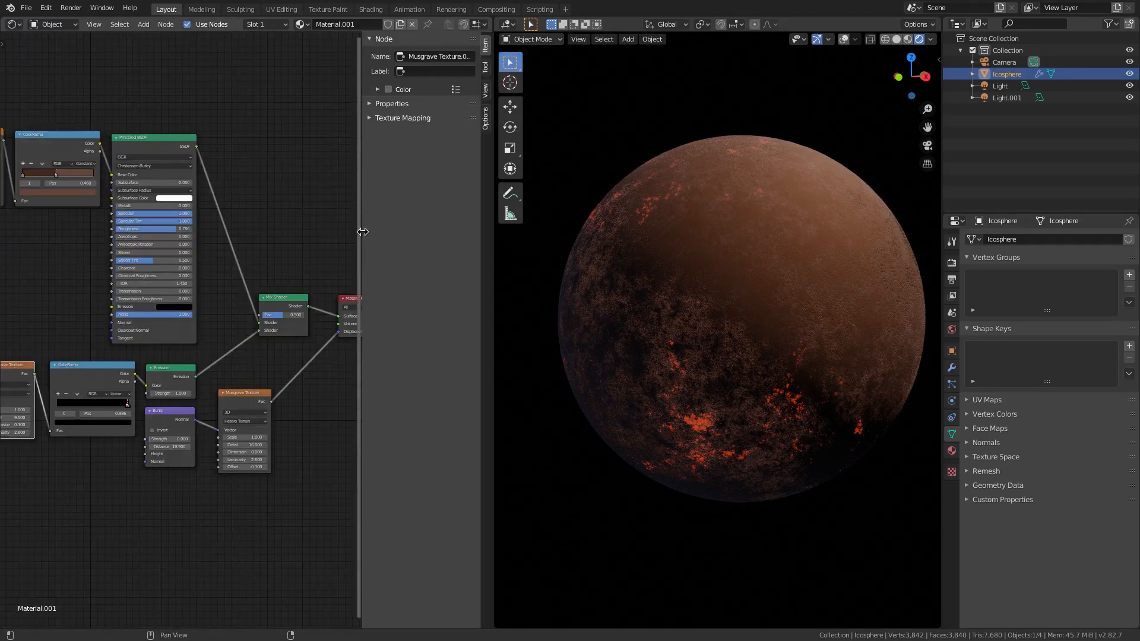
{"action": "left_click_drag", "start_coordinate": [362, 231], "coordinate": [478, 233]}
{"action": "key", "text": "Home"}
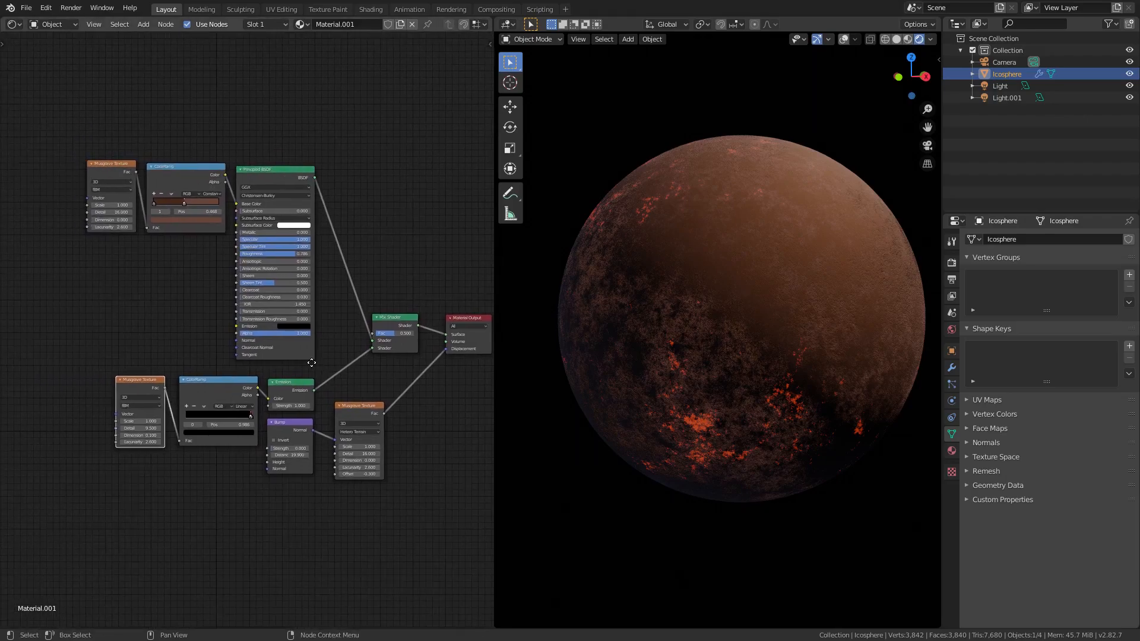
Examine the settings of the Musgrave Texture and ColorRamp nodes that feed the Principled BSDF
{"action": "scroll", "coordinate": [59, 113], "scroll_direction": "up", "scroll_amount": 11}
{"action": "middle_click_drag", "start_coordinate": [126, 185], "coordinate": [382, 524]}
{"action": "scroll", "coordinate": [244, 445], "scroll_direction": "up", "scroll_amount": 1}
{"action": "left_click", "coordinate": [195, 281]}
{"action": "middle_click_drag", "start_coordinate": [201, 242], "coordinate": [177, 143]}
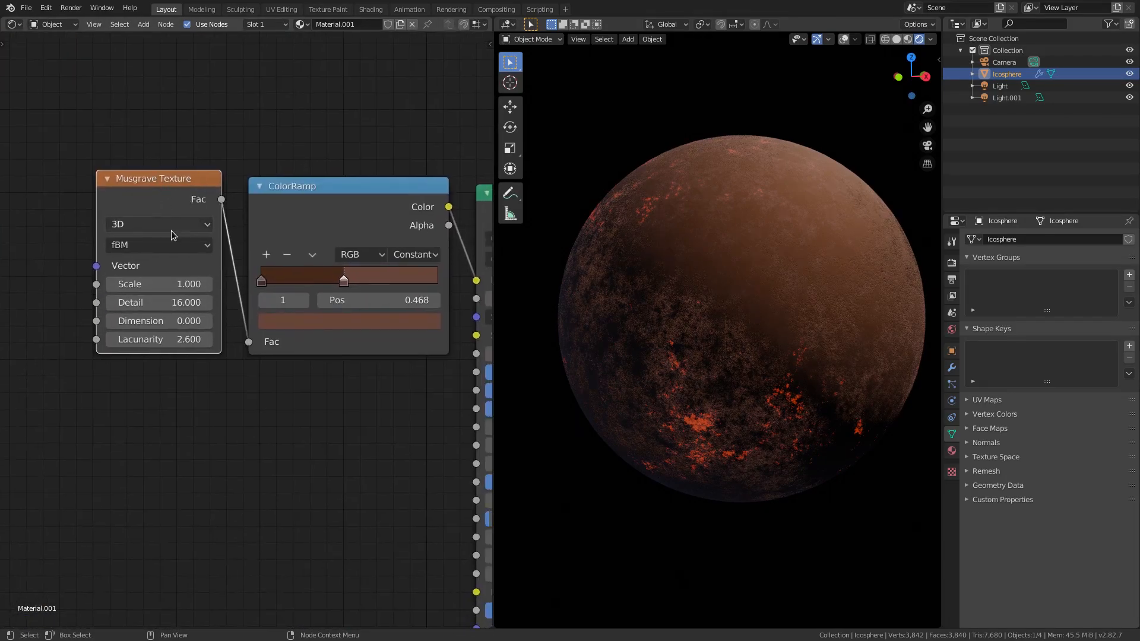
{"action": "scroll", "coordinate": [172, 234], "scroll_direction": "down", "scroll_amount": 1}
{"action": "scroll", "coordinate": [282, 446], "scroll_direction": "down", "scroll_amount": 11}
{"action": "middle_click_drag", "start_coordinate": [265, 417], "coordinate": [141, 296]}
Disconnect the Emission and displacement Musgrave nodes from the Mix Shader and Material Output, and move the lower node group farther down
{"action": "left_click_drag", "start_coordinate": [419, 334], "coordinate": [331, 355]}
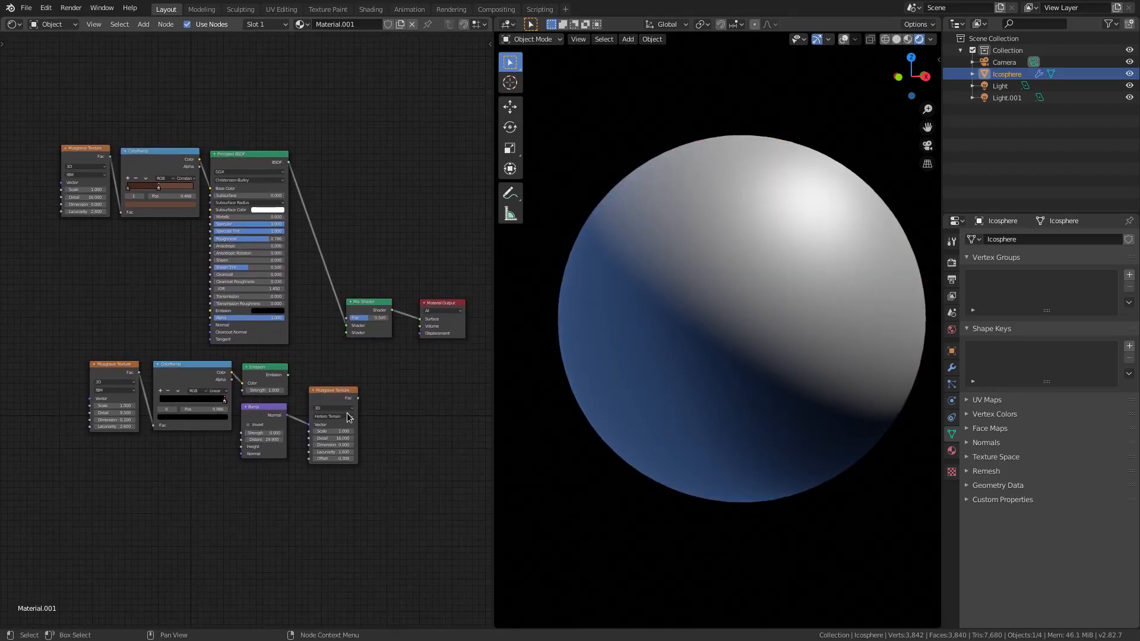
{"action": "left_click_drag", "start_coordinate": [416, 514], "coordinate": [88, 382]}
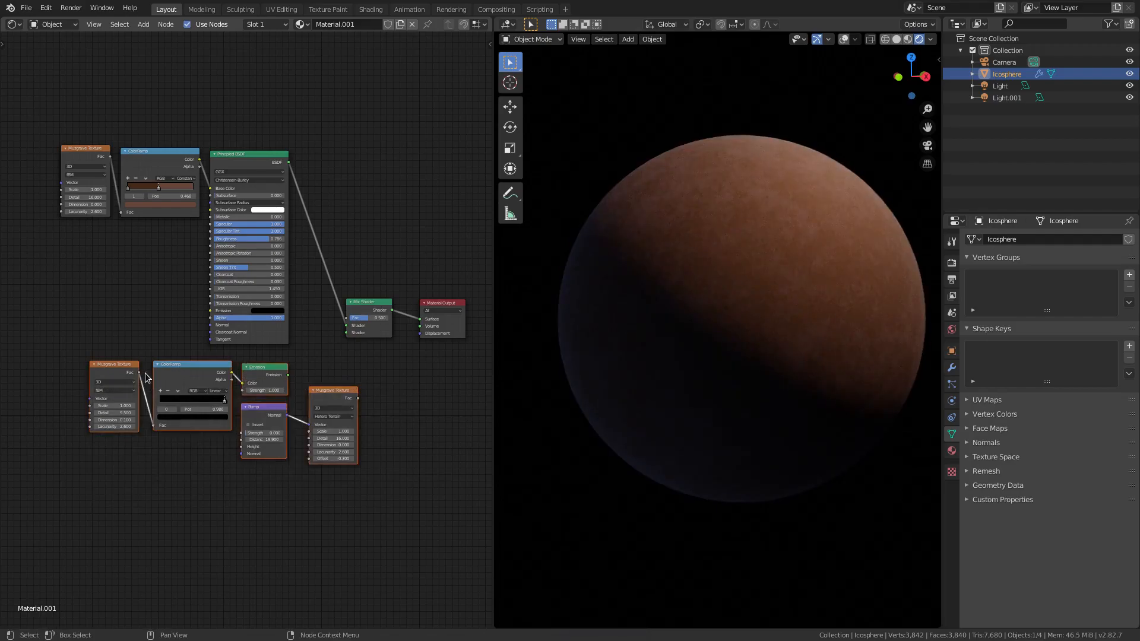
{"action": "left_click_drag", "start_coordinate": [229, 419], "coordinate": [222, 590]}
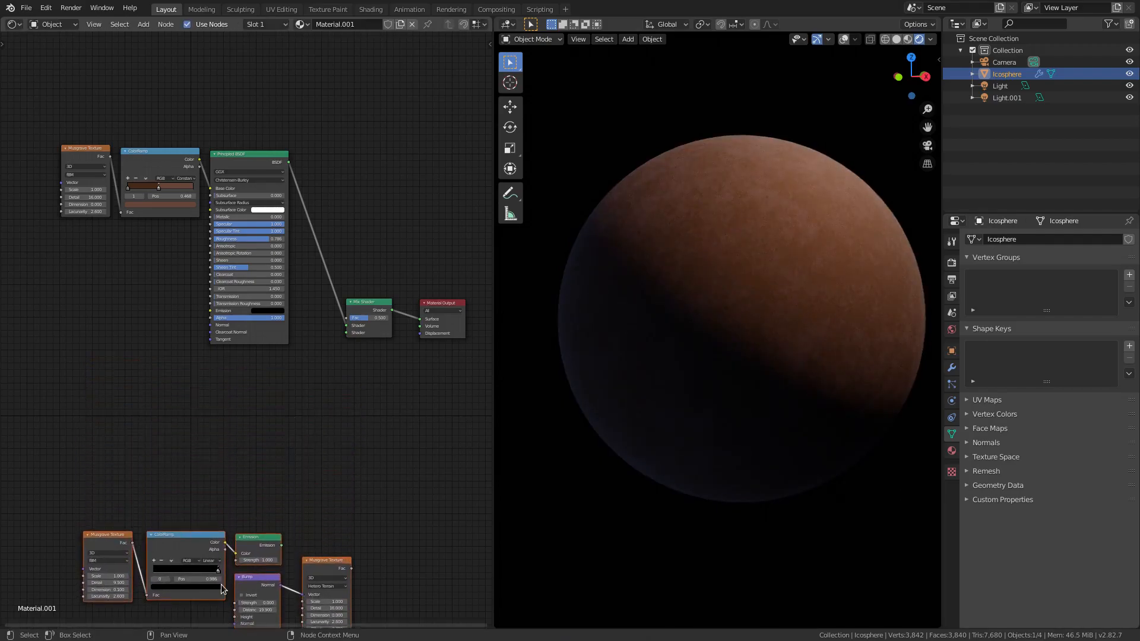
{"action": "left_click_drag", "start_coordinate": [366, 305], "coordinate": [364, 297]}
Examine the Musgrave Texture, ColorRamp and Principled BSDF nodes alongside the planet's rendered surface pattern
{"action": "scroll", "coordinate": [113, 142], "scroll_direction": "up", "scroll_amount": 4}
{"action": "middle_click_drag", "start_coordinate": [114, 145], "coordinate": [252, 244]}
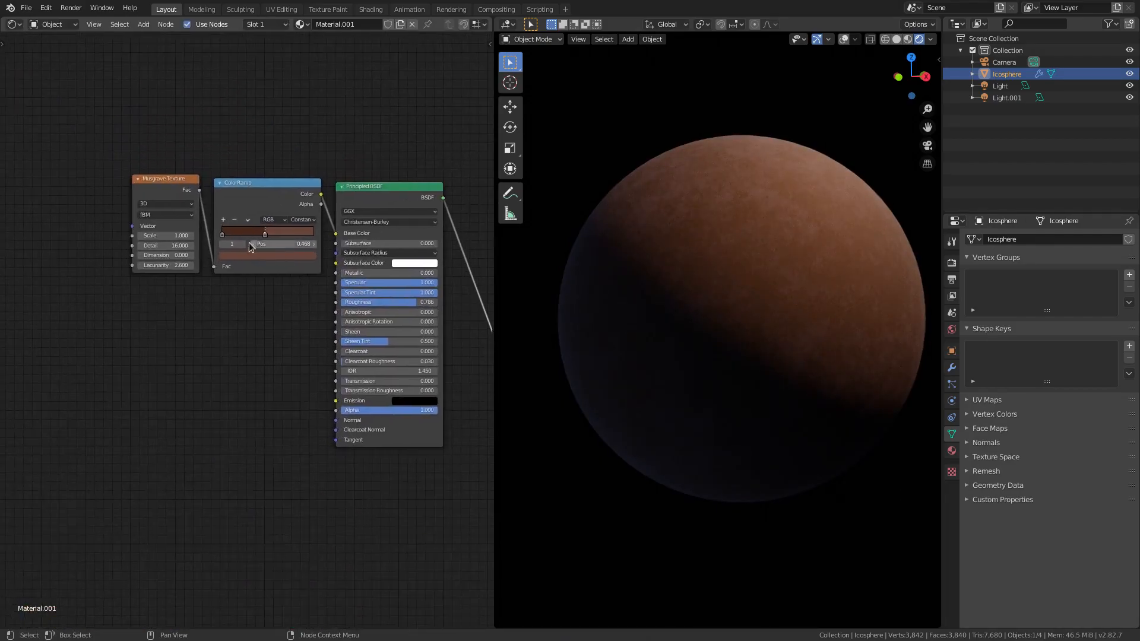
{"action": "scroll", "coordinate": [252, 243], "scroll_direction": "up", "scroll_amount": 3}
{"action": "middle_click_drag", "start_coordinate": [195, 198], "coordinate": [145, 251]}
{"action": "scroll", "coordinate": [750, 258], "scroll_direction": "up", "scroll_amount": 1}
{"action": "middle_click_drag", "start_coordinate": [747, 259], "coordinate": [779, 303]}
{"action": "mouse_move", "coordinate": [701, 352]}
{"action": "middle_mouse_down"}
{"action": "mouse_move", "coordinate": [653, 297]}
{"action": "mouse_move", "coordinate": [771, 309]}
{"action": "mouse_move", "coordinate": [742, 331]}
{"action": "mouse_move", "coordinate": [720, 322]}
{"action": "middle_mouse_up"}
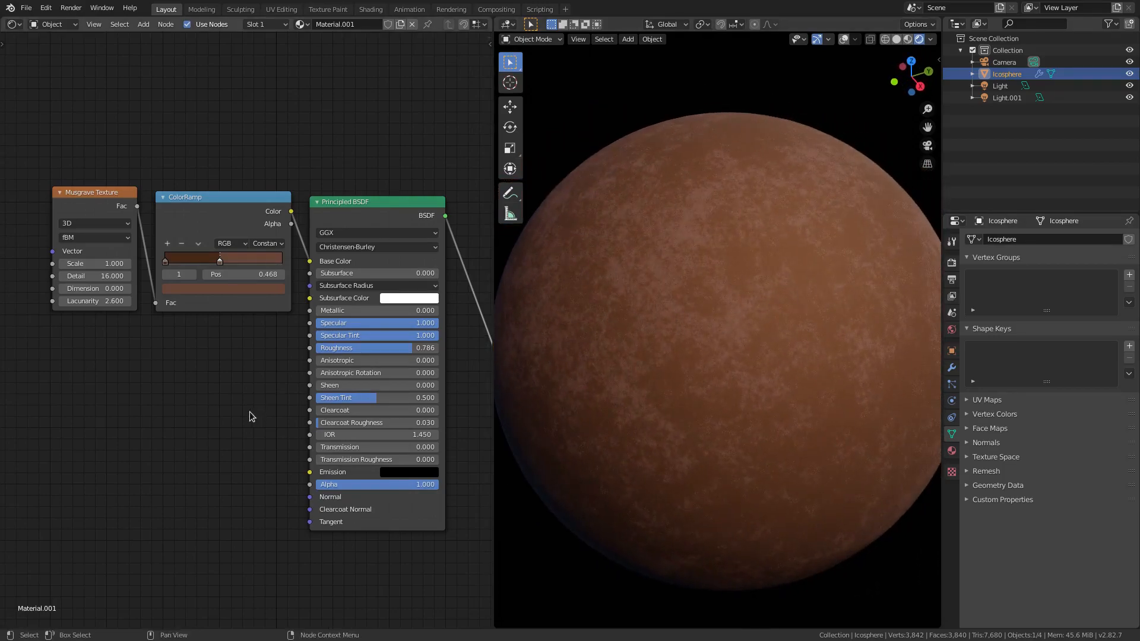
{"action": "scroll", "coordinate": [251, 412], "scroll_direction": "up", "scroll_amount": 1}
{"action": "left_click", "coordinate": [251, 198]}
{"action": "left_click_drag", "start_coordinate": [71, 250], "coordinate": [71, 254]}
Add another Musgrave Texture node below the existing one and delete it again
{"action": "key", "text": "shift+a"}
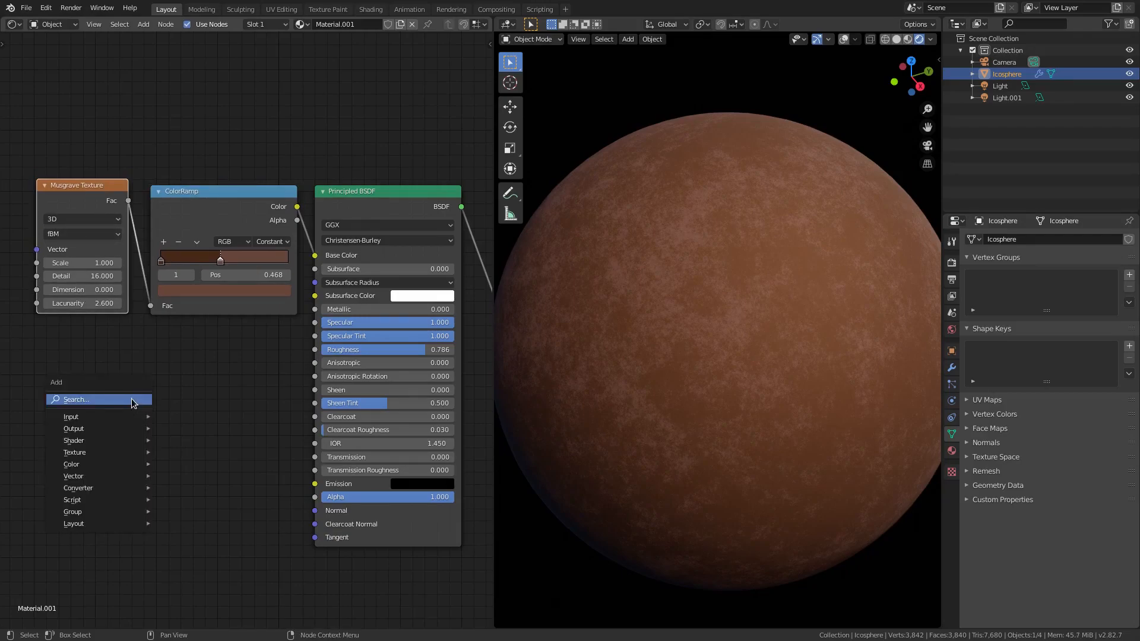
{"action": "left_click", "coordinate": [132, 401]}
{"action": "type", "text": "mu"}
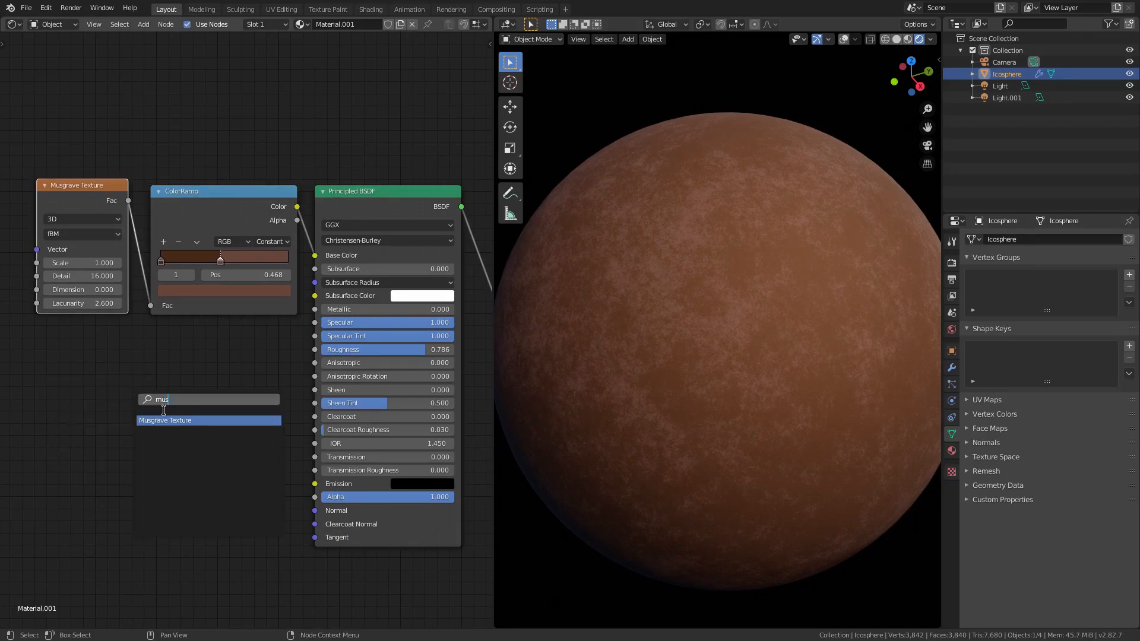
{"action": "type", "text": "s"}
{"action": "key", "text": "Return"}
{"action": "left_click", "coordinate": [40, 331]}
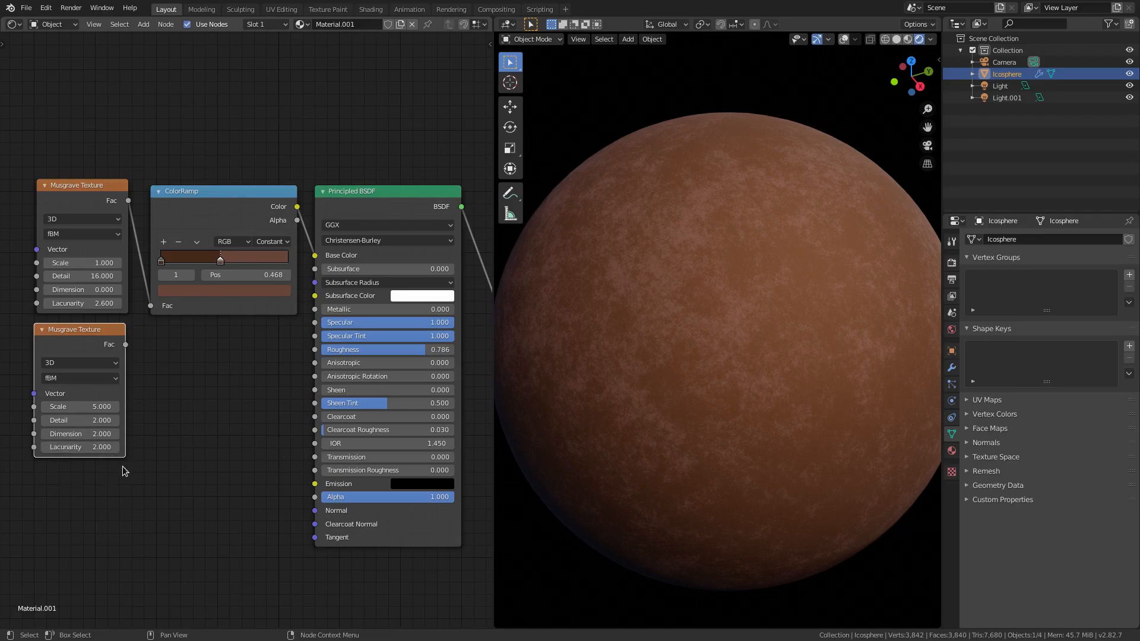
{"action": "left_click_drag", "start_coordinate": [104, 303], "coordinate": [127, 303]}
{"action": "key", "text": "x"}
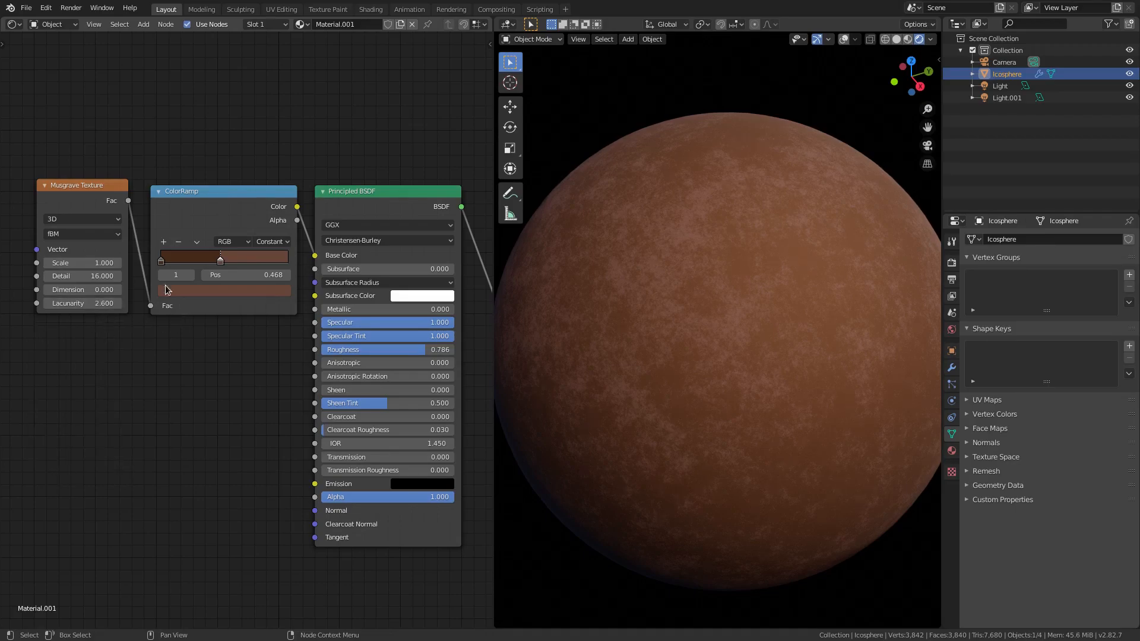
{"action": "left_click", "coordinate": [242, 209]}
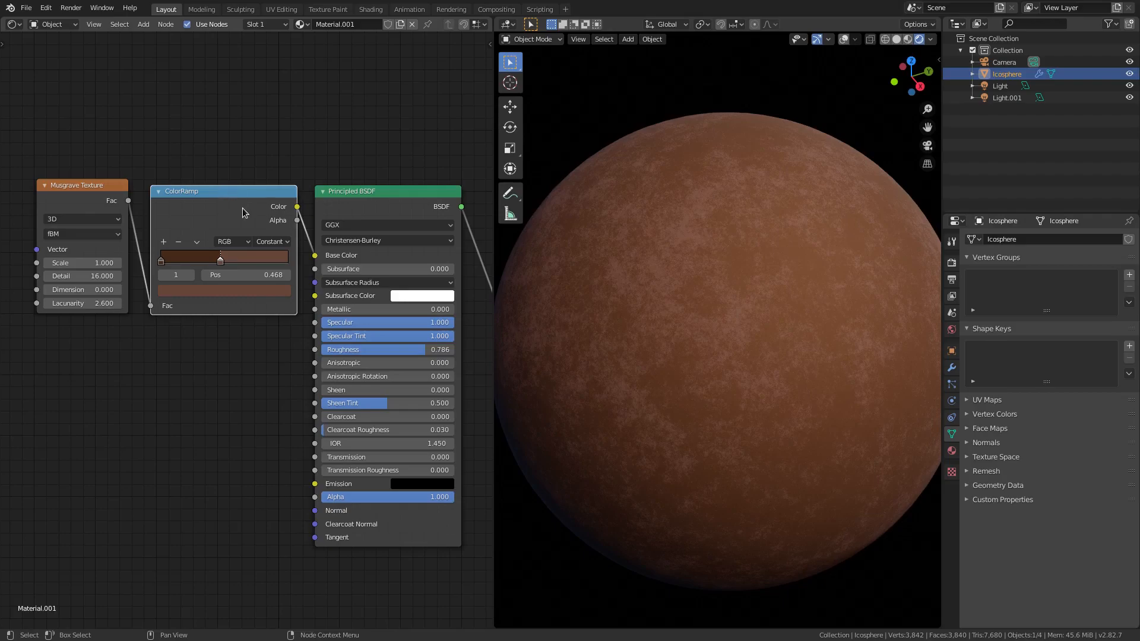
{"action": "key", "text": "shift+a"}
{"action": "left_click", "coordinate": [162, 411]}
{"action": "type", "text": "color"}
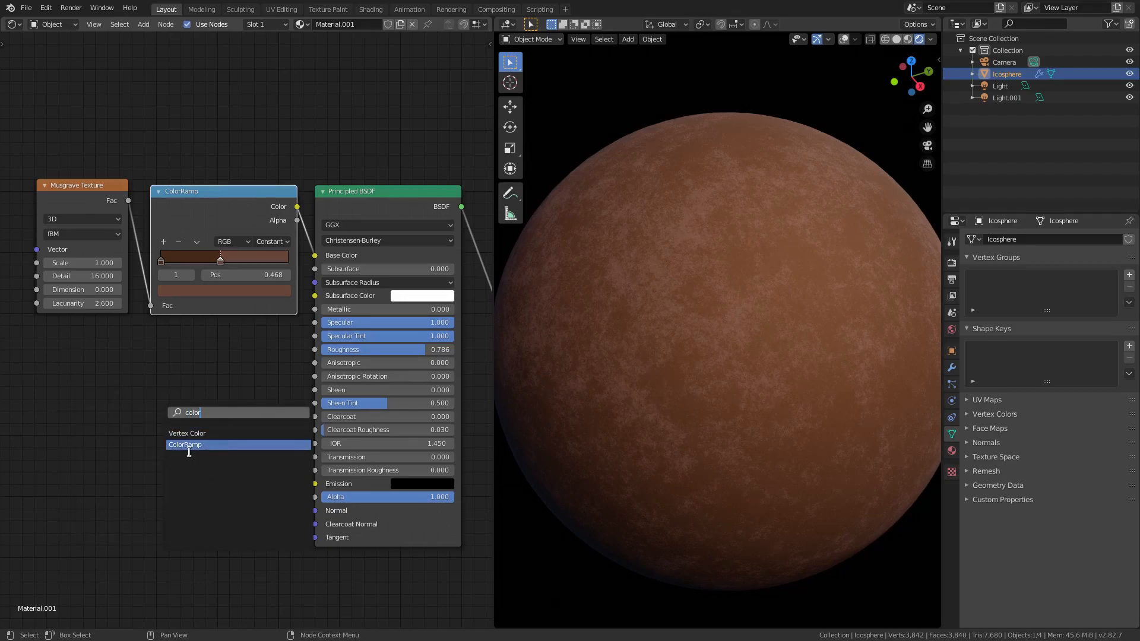
Set the interpolation of the ColorRamp feeding the Base Color to Constant
{"action": "scroll", "coordinate": [240, 325], "scroll_direction": "up", "scroll_amount": 1}
{"action": "middle_click_drag", "start_coordinate": [239, 326], "coordinate": [254, 352]}
{"action": "left_click", "coordinate": [303, 251]}
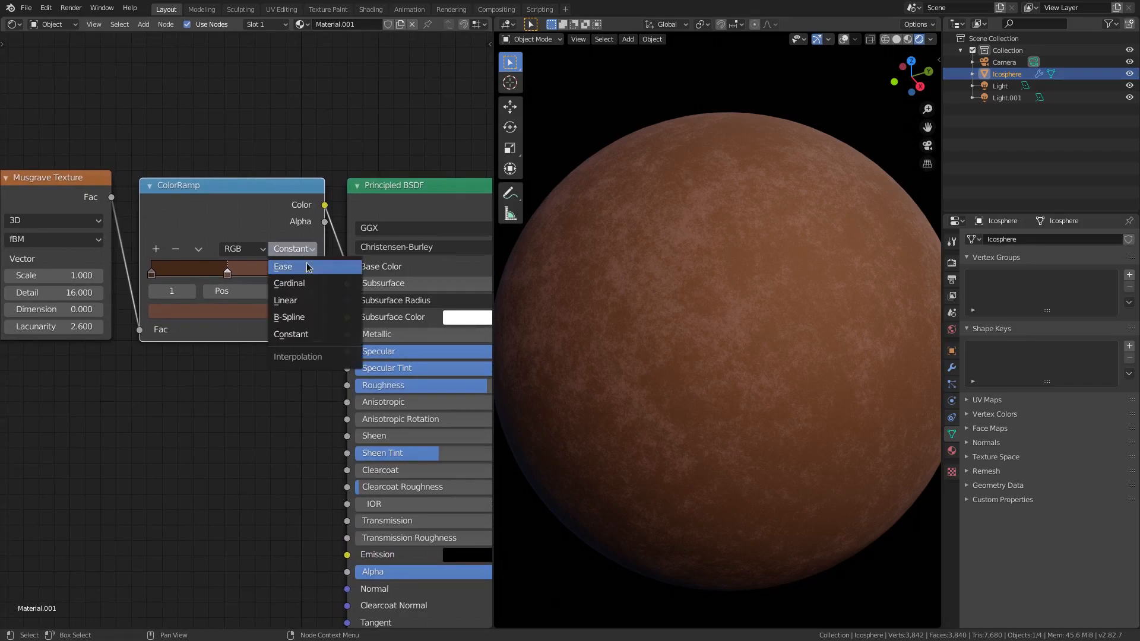
{"action": "left_click", "coordinate": [300, 336]}
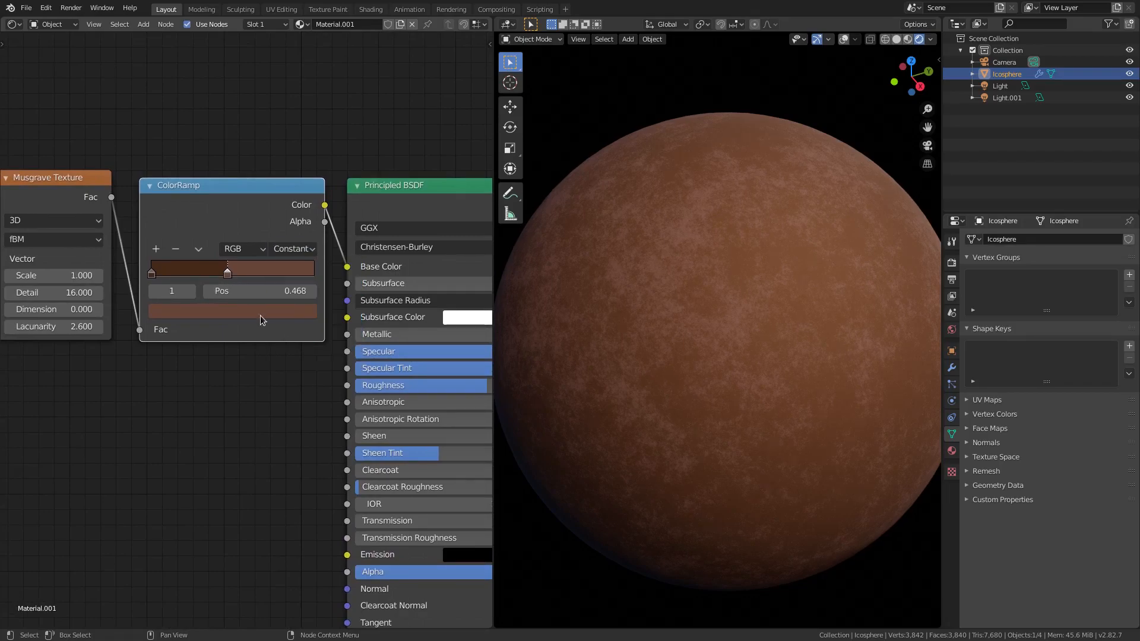
Check the hex colours of both ColorRamp stops and try sliding the lighter stop along the ramp
{"action": "left_click", "coordinate": [153, 272]}
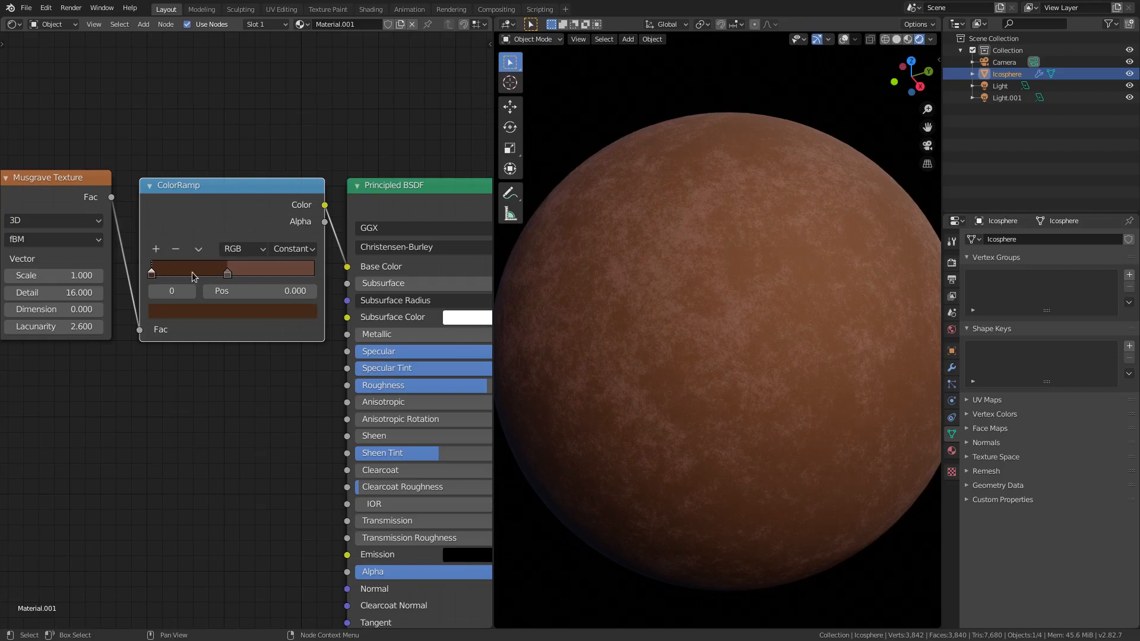
{"action": "left_click", "coordinate": [230, 273]}
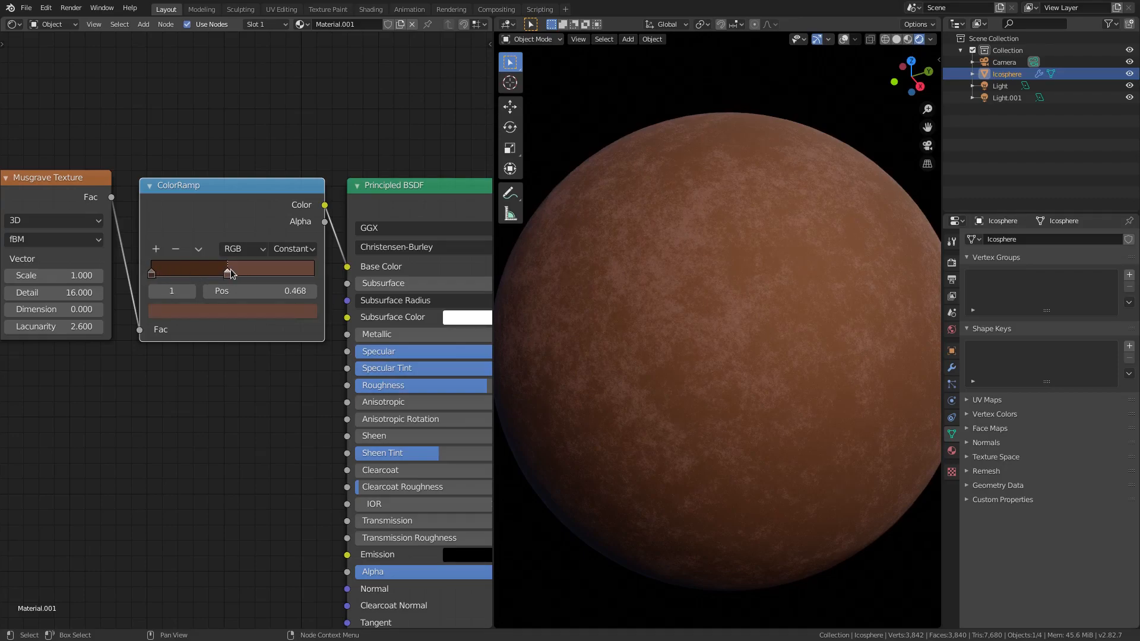
{"action": "left_click", "coordinate": [250, 310]}
{"action": "left_click", "coordinate": [274, 219]}
{"action": "left_click", "coordinate": [152, 272]}
{"action": "left_click", "coordinate": [177, 311]}
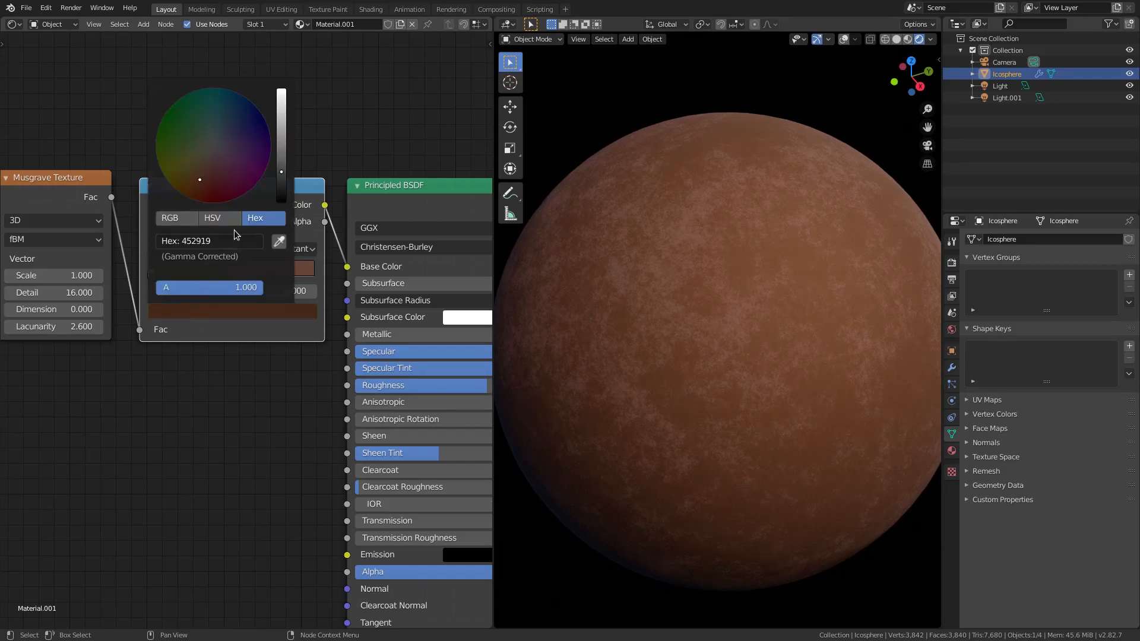
{"action": "left_click_drag", "start_coordinate": [221, 271], "coordinate": [439, 283]}
{"action": "left_click_drag", "start_coordinate": [314, 272], "coordinate": [242, 271]}
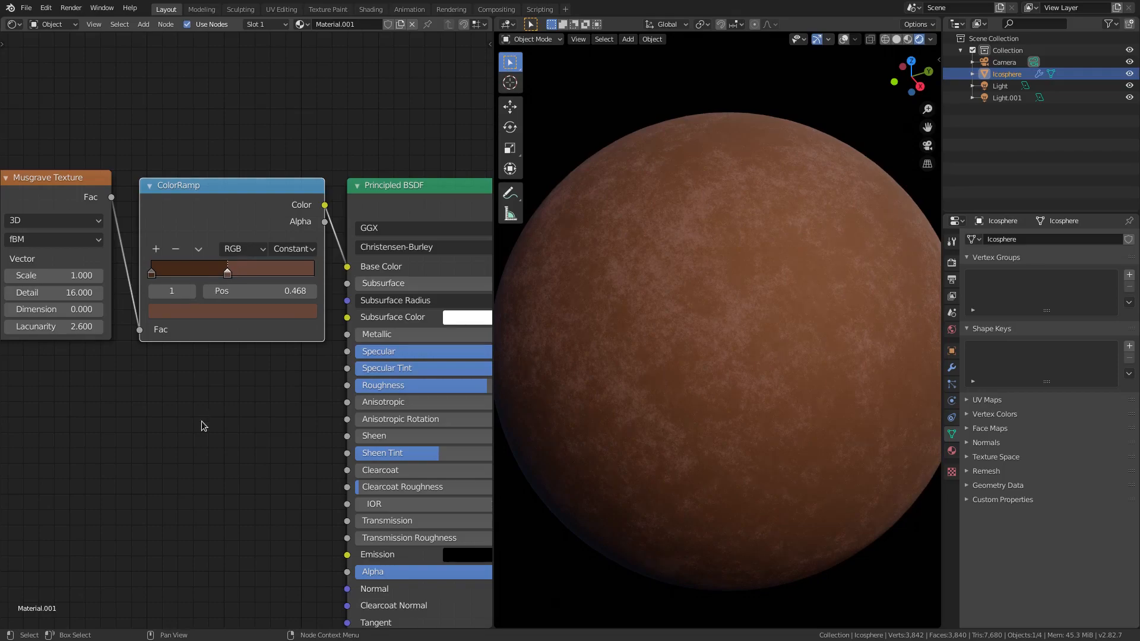
Arrange the Musgrave Texture, ColorRamp and Principled BSDF nodes closer together in a row
{"action": "scroll", "coordinate": [202, 421], "scroll_direction": "down", "scroll_amount": 3}
{"action": "middle_click_drag", "start_coordinate": [204, 421], "coordinate": [191, 420]}
{"action": "mouse_move", "coordinate": [82, 213]}
{"action": "left_mouse_down"}
{"action": "mouse_move", "coordinate": [70, 229]}
{"action": "mouse_move", "coordinate": [68, 216]}
{"action": "left_mouse_up"}
{"action": "left_click_drag", "start_coordinate": [187, 220], "coordinate": [165, 217]}
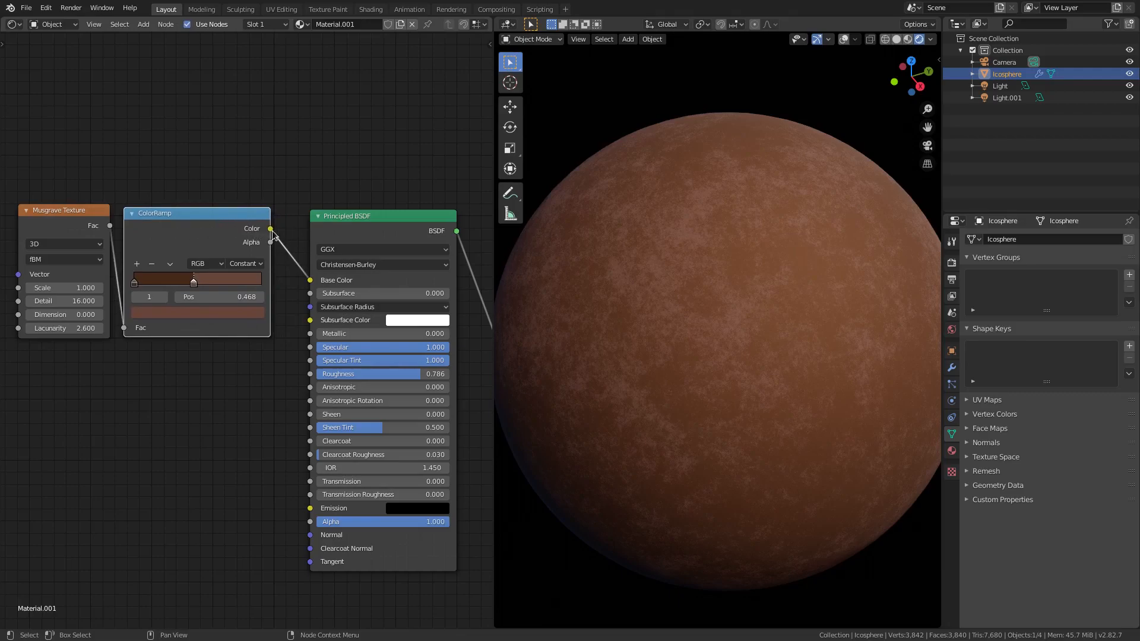
{"action": "left_click_drag", "start_coordinate": [364, 225], "coordinate": [344, 220]}
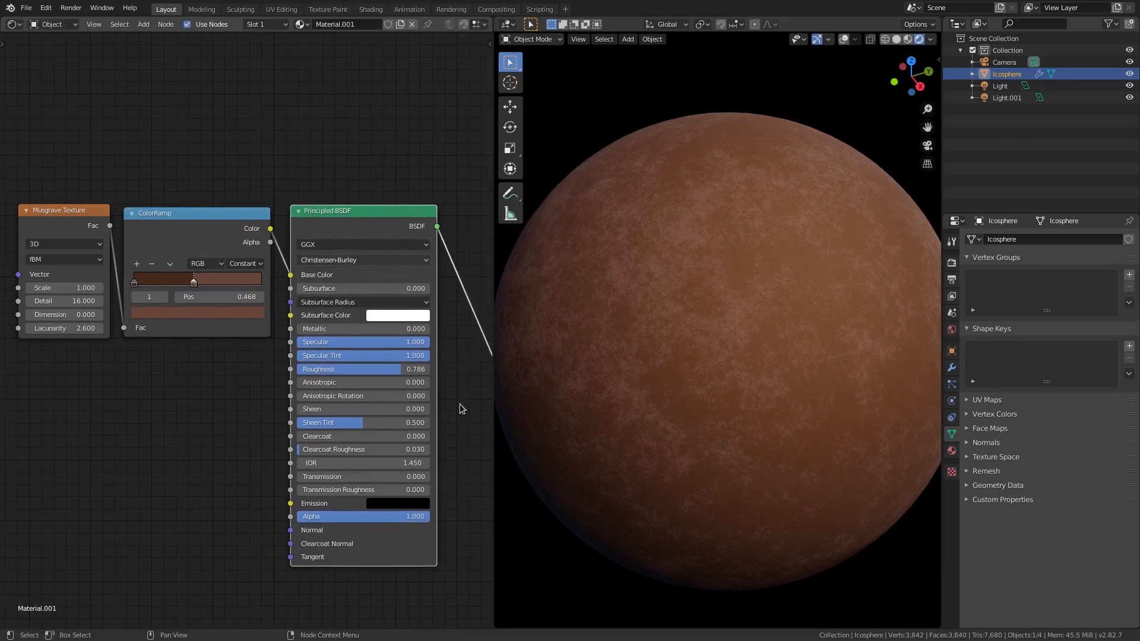
{"action": "middle_click_drag", "start_coordinate": [394, 310], "coordinate": [358, 307]}
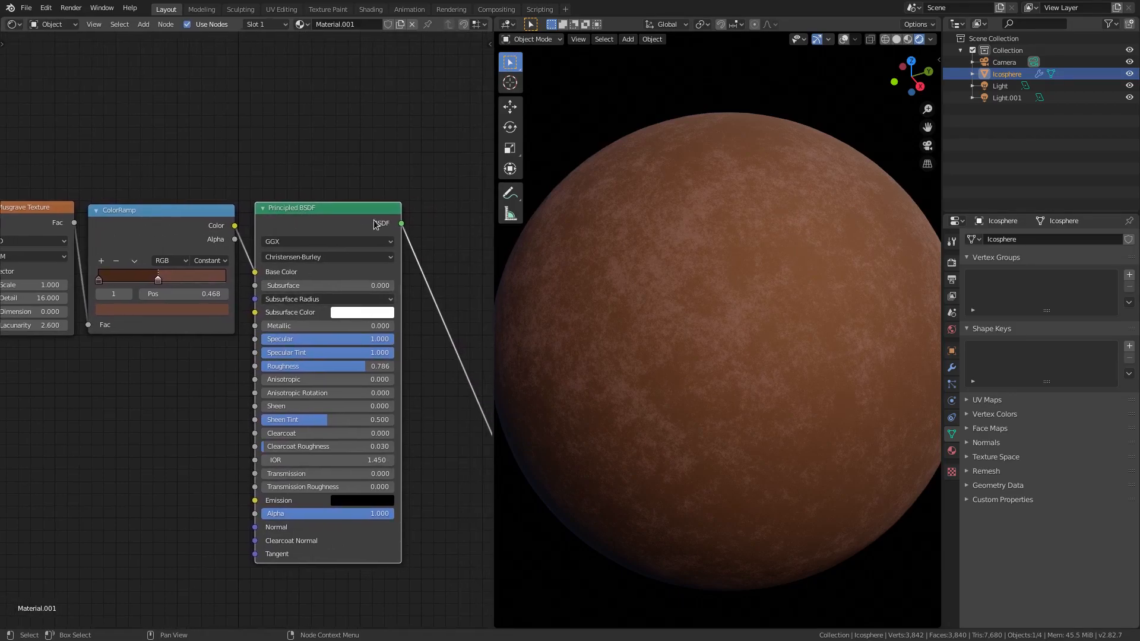
{"action": "mouse_move", "coordinate": [324, 337]}
{"action": "left_mouse_down"}
{"action": "mouse_move", "coordinate": [191, 338]}
{"action": "mouse_move", "coordinate": [325, 337]}
{"action": "mouse_move", "coordinate": [183, 356]}
{"action": "mouse_move", "coordinate": [316, 356]}
{"action": "left_mouse_up"}
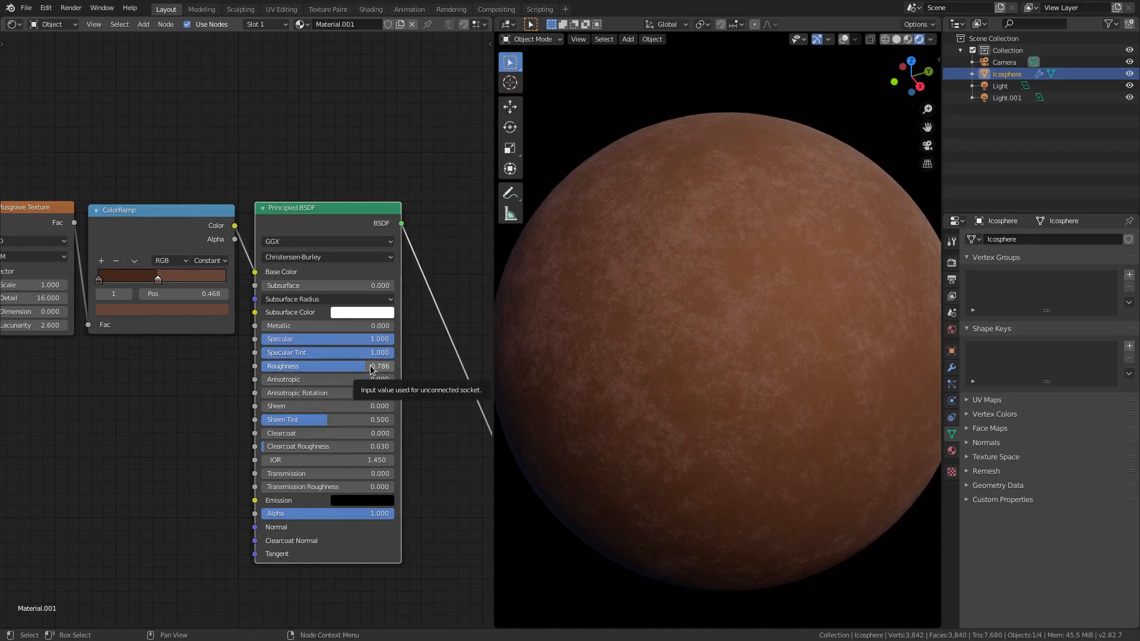
{"action": "middle_click_drag", "start_coordinate": [371, 369], "coordinate": [203, 238]}
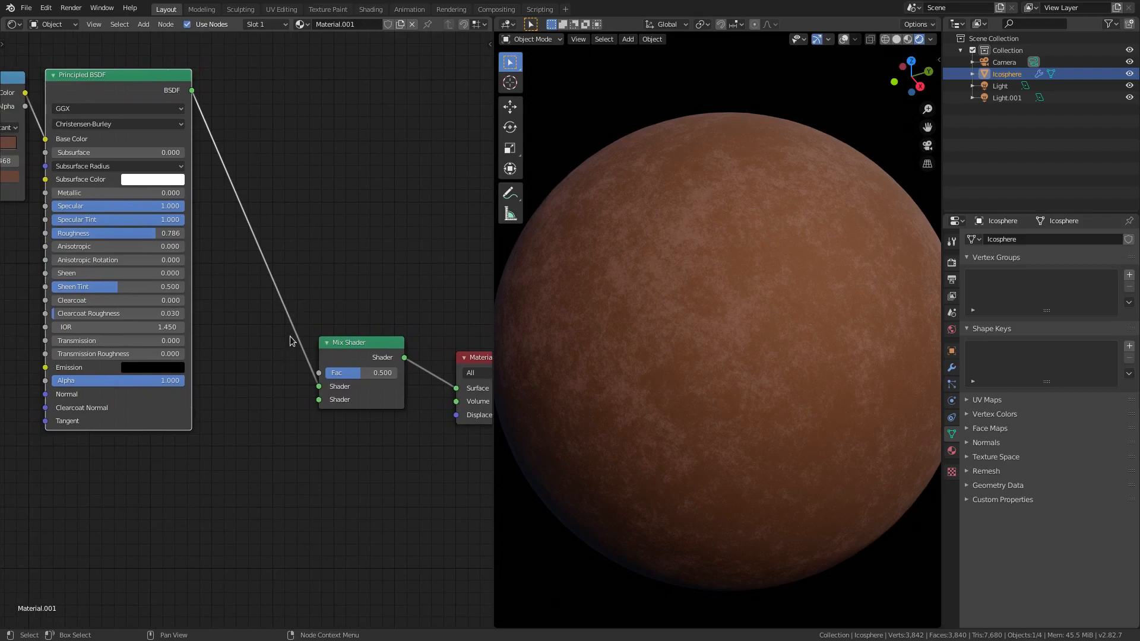
{"action": "key", "text": "shift+a"}
{"action": "left_click", "coordinate": [343, 200]}
{"action": "type", "text": "mix"}
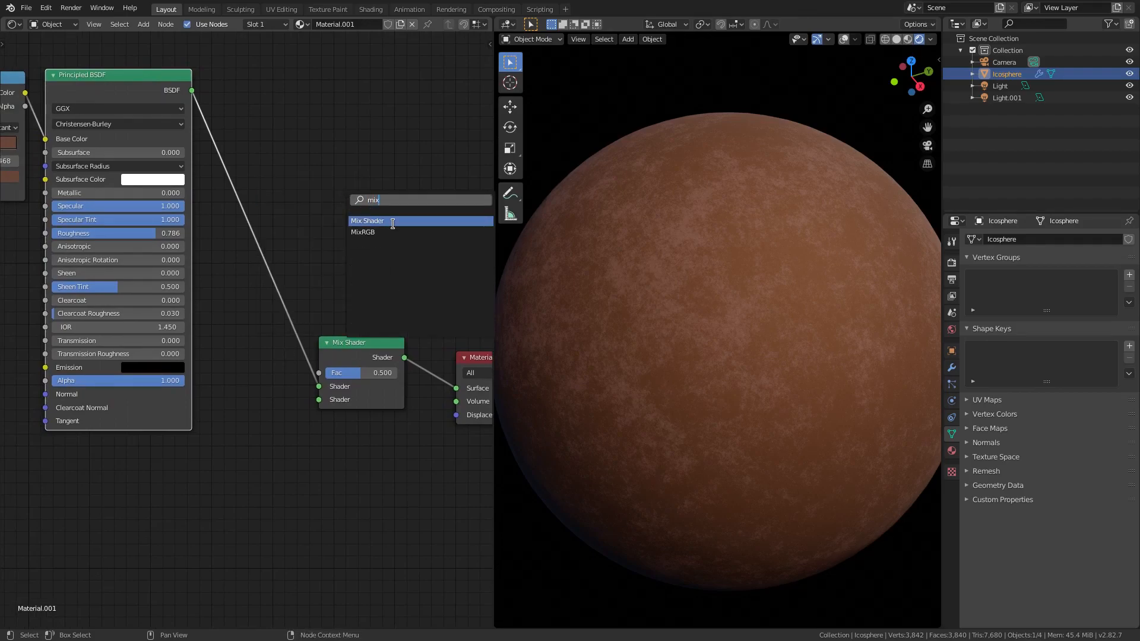
{"action": "key", "text": "Escape"}
Move the lower Musgrave Texture, ColorRamp and Emission nodes together up beneath the Principled BSDF
{"action": "scroll", "coordinate": [291, 380], "scroll_direction": "down", "scroll_amount": 1}
{"action": "middle_click_drag", "start_coordinate": [311, 373], "coordinate": [415, 167]}
{"action": "scroll", "coordinate": [328, 354], "scroll_direction": "down", "scroll_amount": 2}
{"action": "scroll", "coordinate": [369, 392], "scroll_direction": "down", "scroll_amount": 2}
{"action": "middle_click_drag", "start_coordinate": [372, 394], "coordinate": [355, 401]}
{"action": "left_click", "coordinate": [305, 477]}
{"action": "left_click", "coordinate": [211, 479], "text": "shift"}
{"action": "left_click", "coordinate": [110, 473], "text": "shift"}
{"action": "left_click_drag", "start_coordinate": [110, 472], "coordinate": [113, 256]}
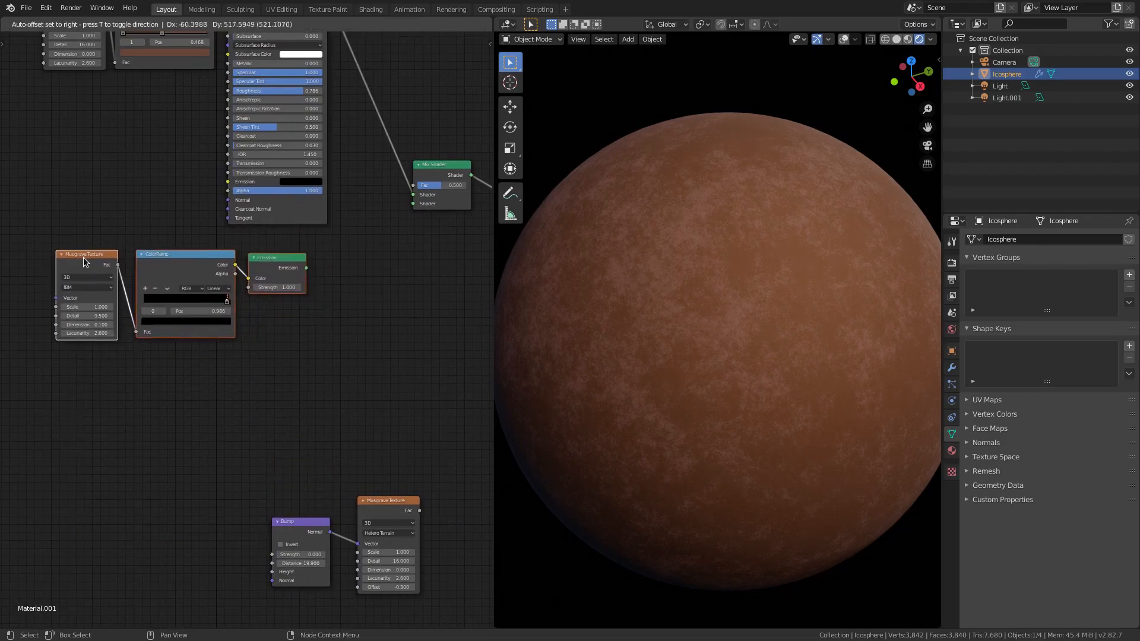
Line up the lower Musgrave Texture and ColorRamp nodes beneath the matching nodes of the upper row
{"action": "middle_click_drag", "start_coordinate": [117, 220], "coordinate": [196, 350]}
{"action": "left_click", "coordinate": [227, 134]}
{"action": "left_click", "coordinate": [149, 118]}
{"action": "left_click", "coordinate": [212, 118]}
{"action": "left_click", "coordinate": [168, 390]}
{"action": "left_click_drag", "start_coordinate": [168, 395], "coordinate": [156, 389]}
{"action": "left_click_drag", "start_coordinate": [238, 395], "coordinate": [220, 392]}
{"action": "middle_click_drag", "start_coordinate": [393, 445], "coordinate": [348, 423]}
{"action": "scroll", "coordinate": [408, 435], "scroll_direction": "up", "scroll_amount": 2}
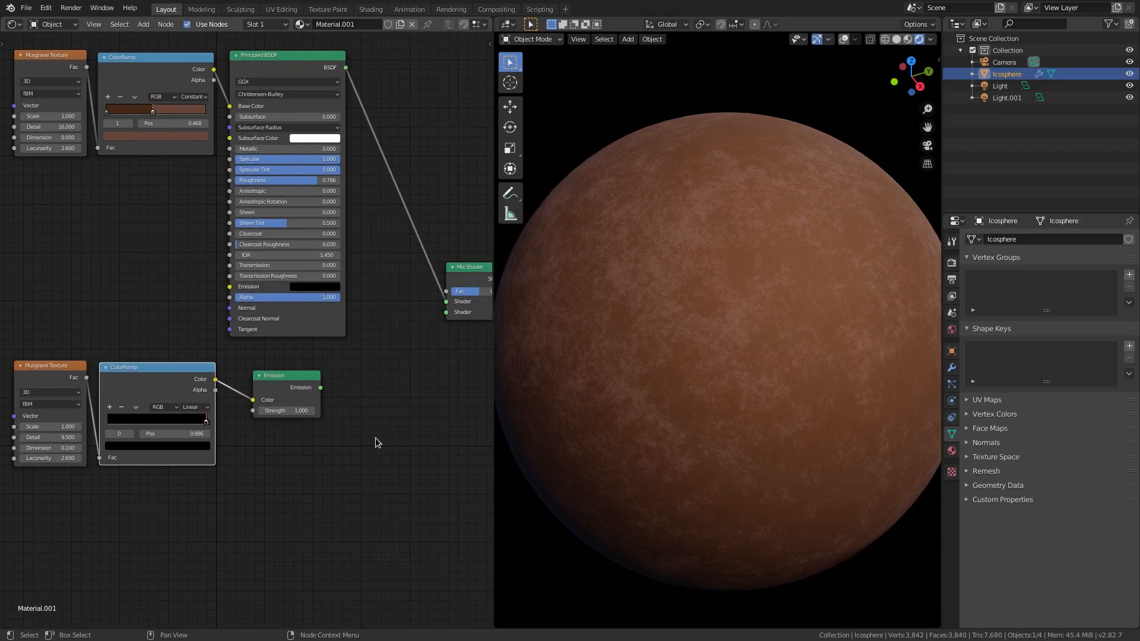
Add a second Emission node beside the existing one and delete it again
{"action": "key", "text": "shift+a"}
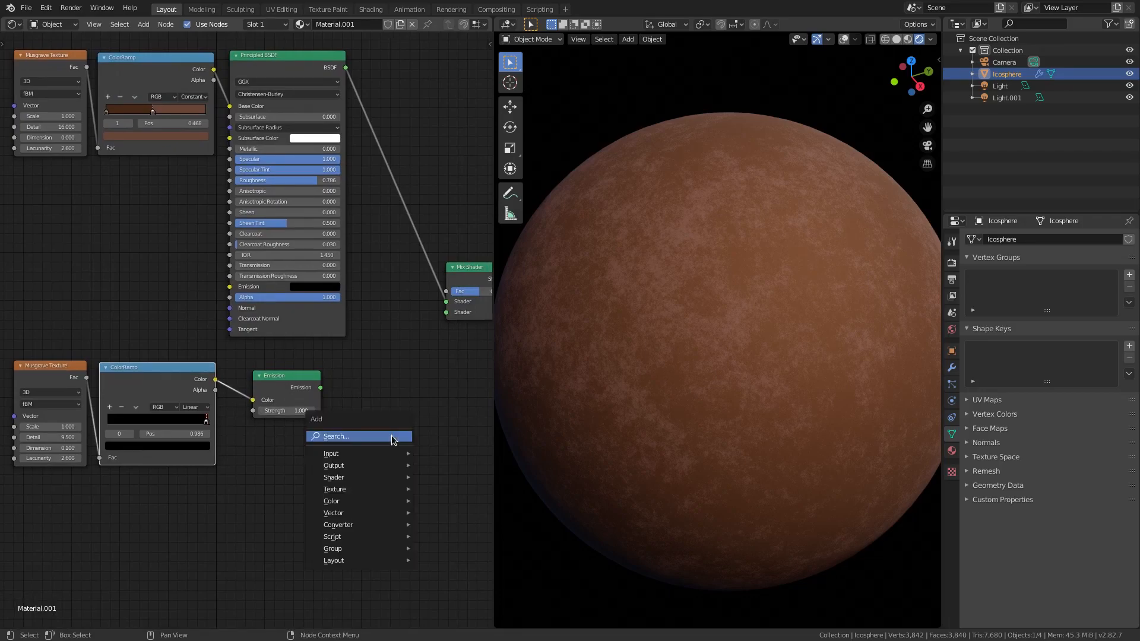
{"action": "left_click", "coordinate": [391, 438]}
{"action": "type", "text": "emi"}
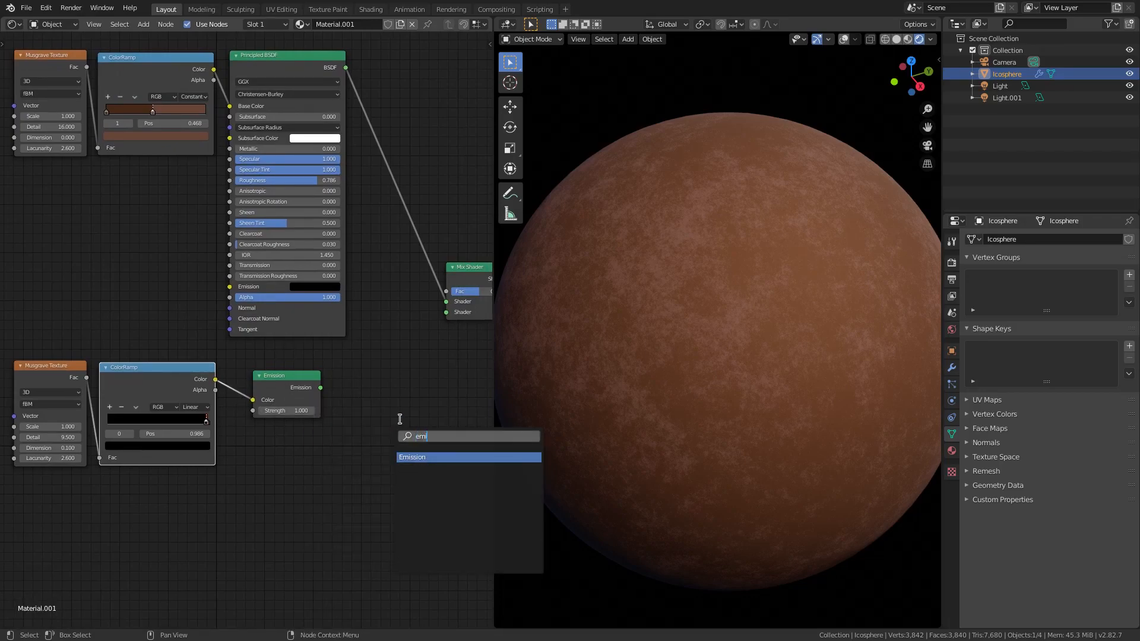
{"action": "left_click", "coordinate": [406, 456]}
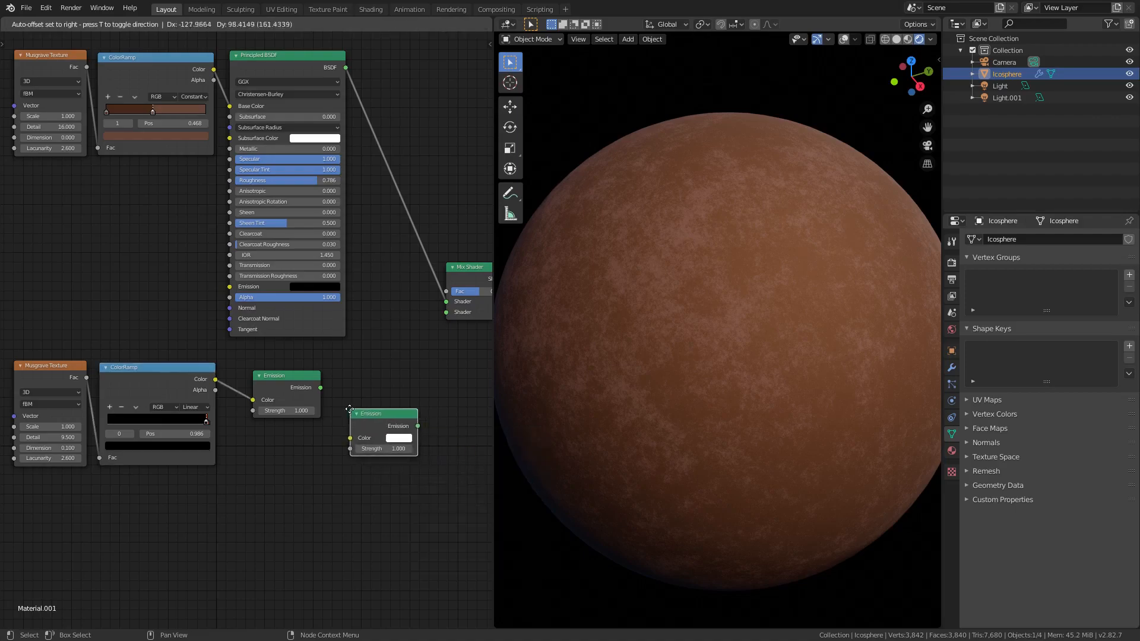
{"action": "left_click", "coordinate": [387, 450]}
{"action": "key", "text": "x"}
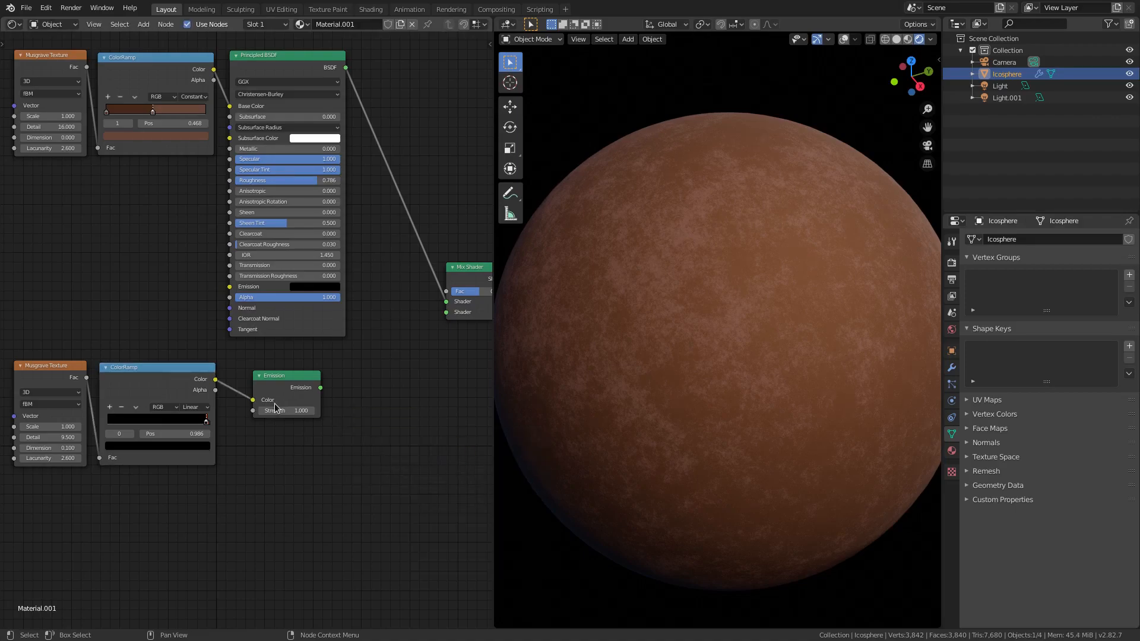
Connect the Emission output to the second Shader input of the Mix Shader
{"action": "left_click_drag", "start_coordinate": [301, 388], "coordinate": [455, 314]}
{"action": "scroll", "coordinate": [269, 464], "scroll_direction": "up", "scroll_amount": 4}
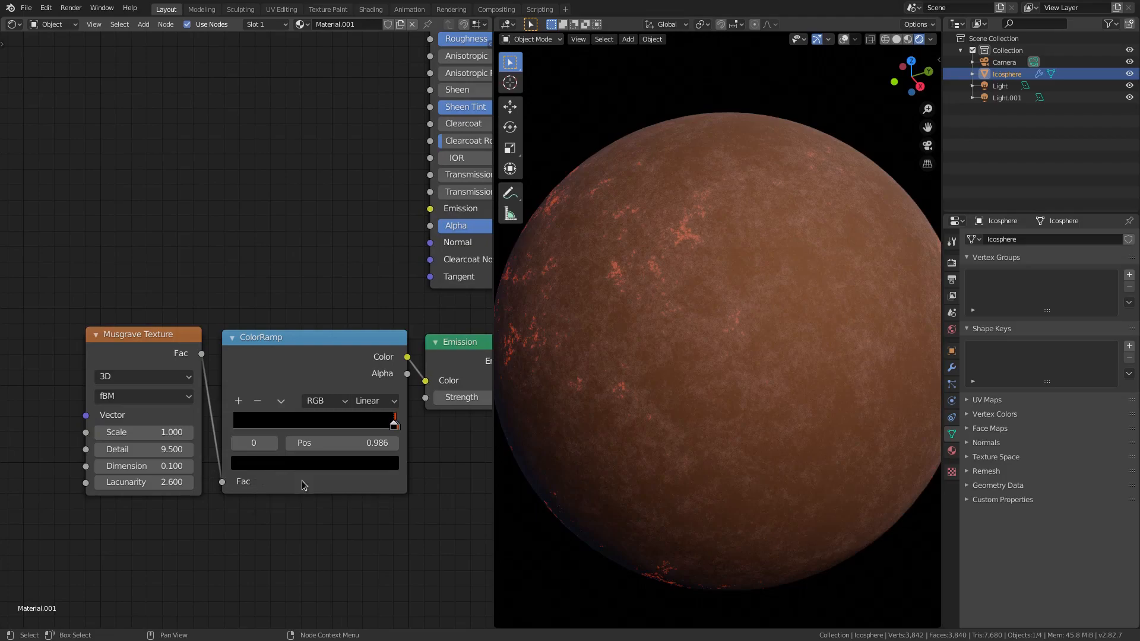
{"action": "scroll", "coordinate": [318, 276], "scroll_direction": "down", "scroll_amount": 3}
{"action": "middle_click_drag", "start_coordinate": [312, 250], "coordinate": [318, 427]}
{"action": "middle_click_drag", "start_coordinate": [296, 366], "coordinate": [285, 237]}
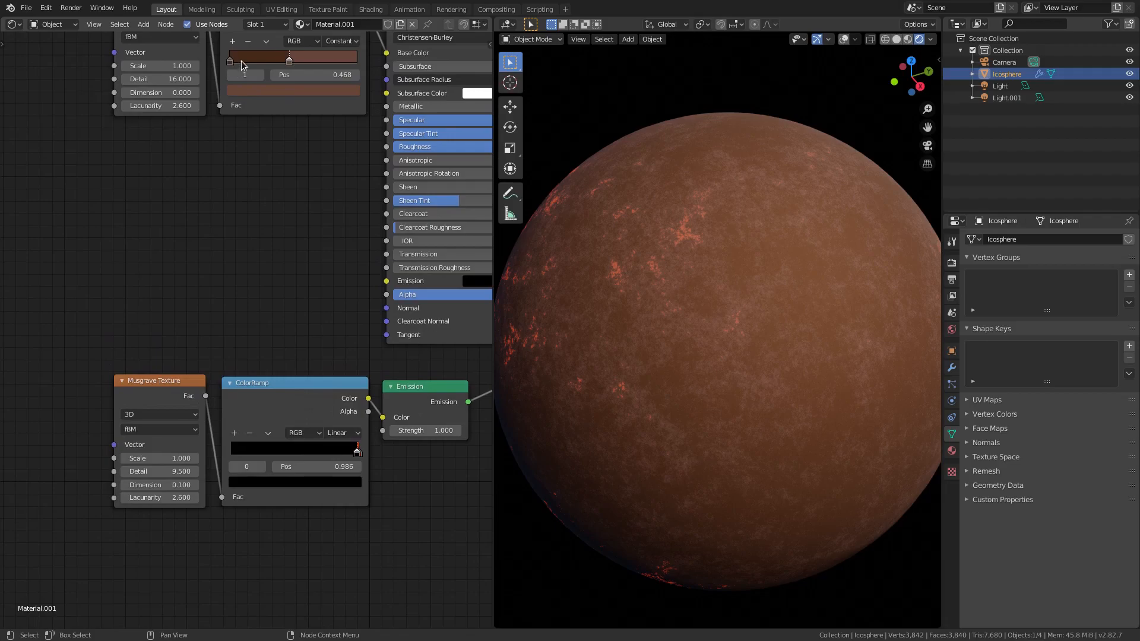
Slide the black stop along the ColorRamp feeding the Emission to compare lava coverage, and leave it at position 0.959
{"action": "key", "text": "ctrl+z"}
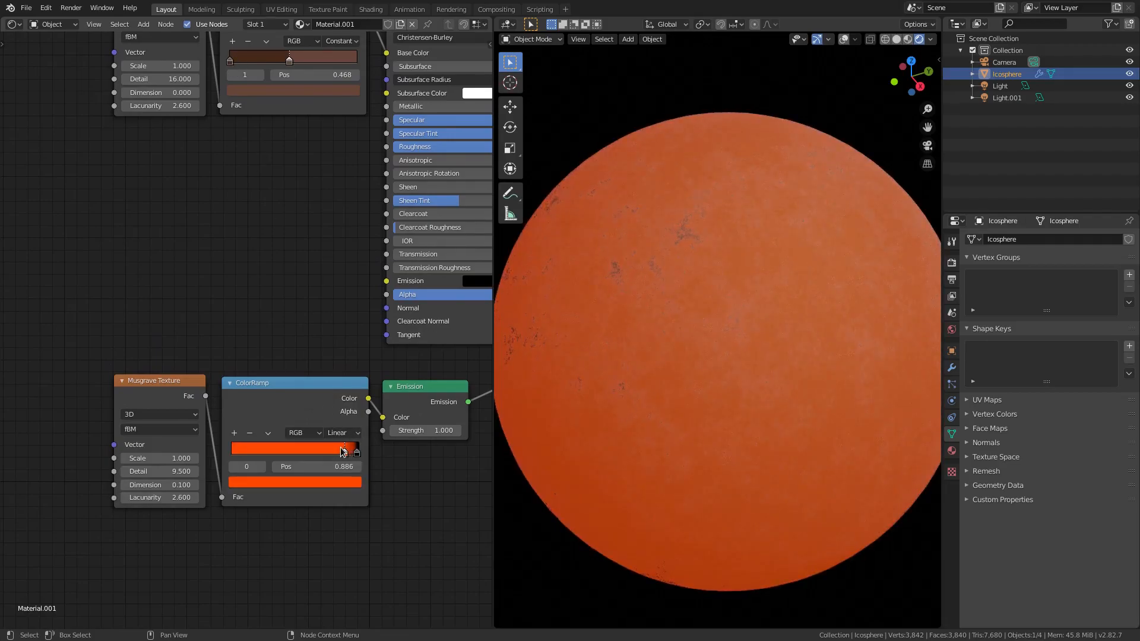
{"action": "key", "text": "ctrl+z"}
{"action": "left_click_drag", "start_coordinate": [359, 453], "coordinate": [236, 455]}
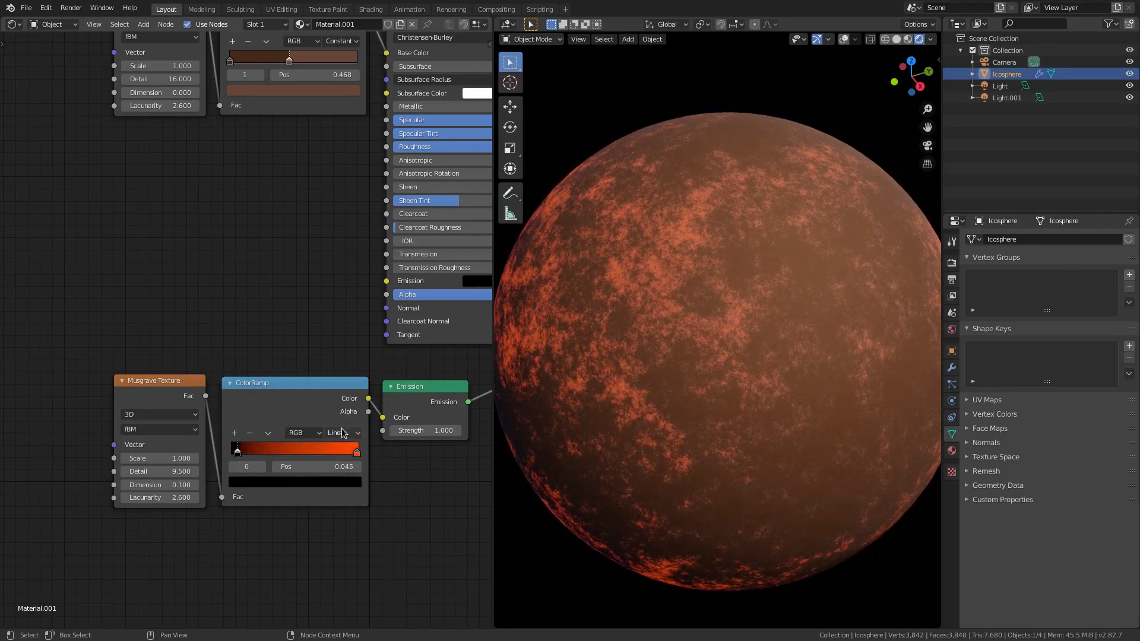
{"action": "left_click", "coordinate": [344, 431]}
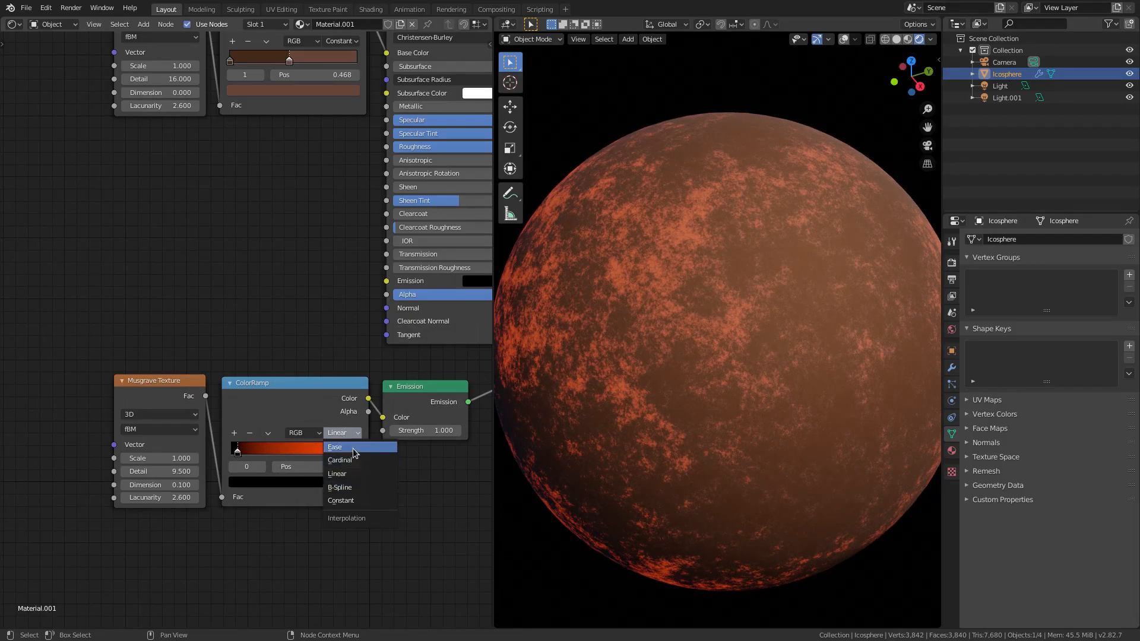
{"action": "left_click_drag", "start_coordinate": [250, 452], "coordinate": [361, 467]}
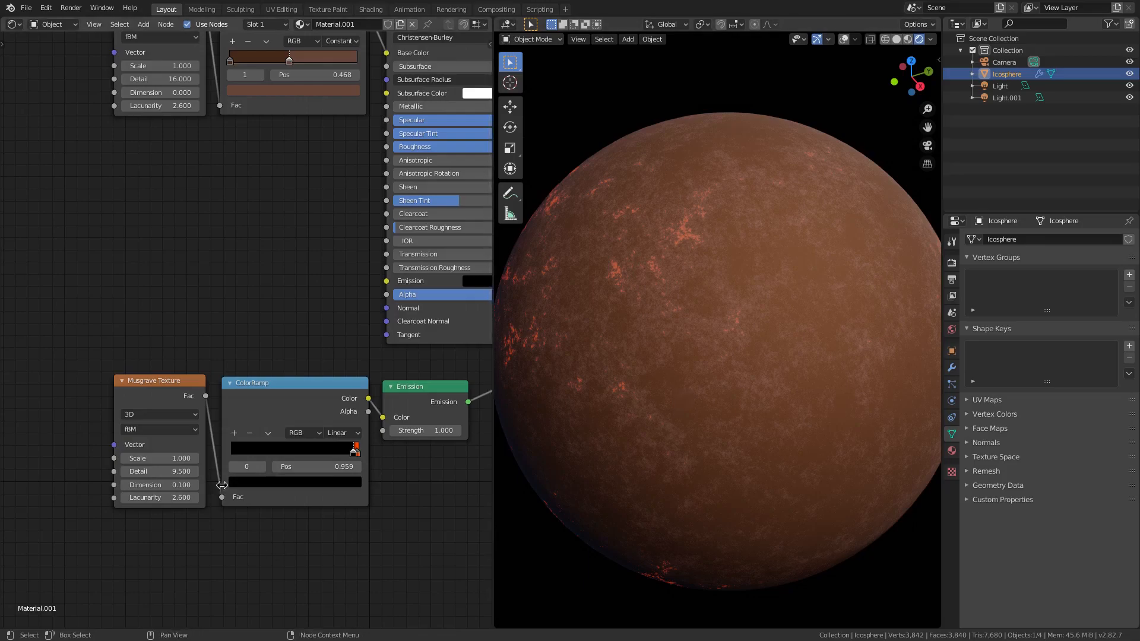
Check the Detail, Dimension and Lacunarity values of the Musgrave Texture feeding the Emission and the ColorRamp after it
{"action": "middle_click_drag", "start_coordinate": [169, 299], "coordinate": [174, 316]}
{"action": "middle_click_drag", "start_coordinate": [152, 473], "coordinate": [159, 503]}
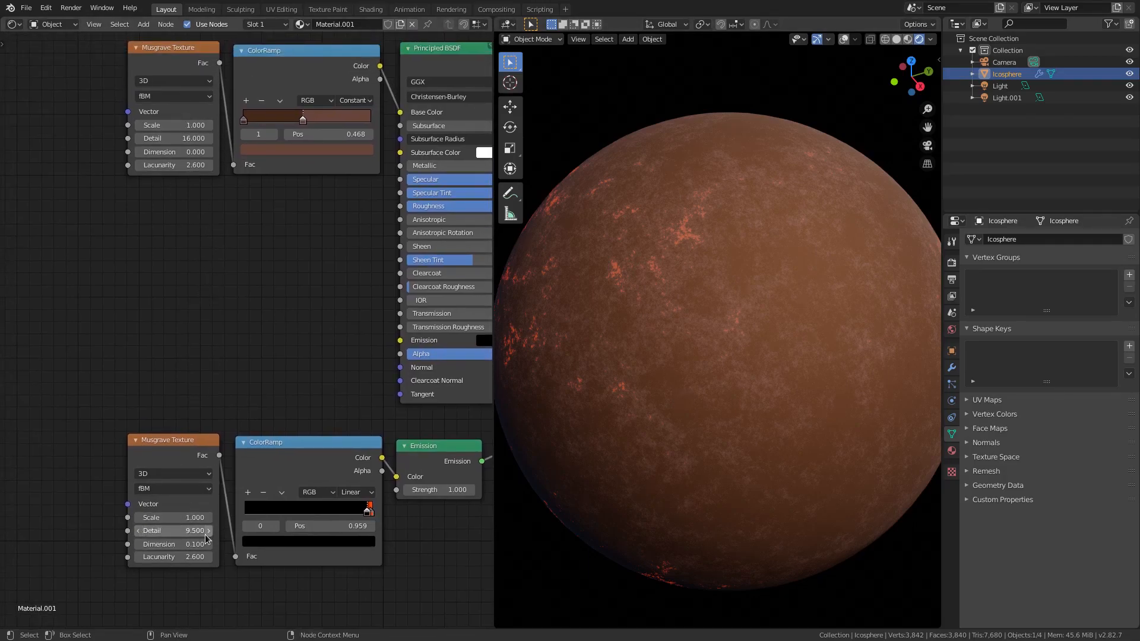
{"action": "left_click_drag", "start_coordinate": [194, 535], "coordinate": [188, 531]}
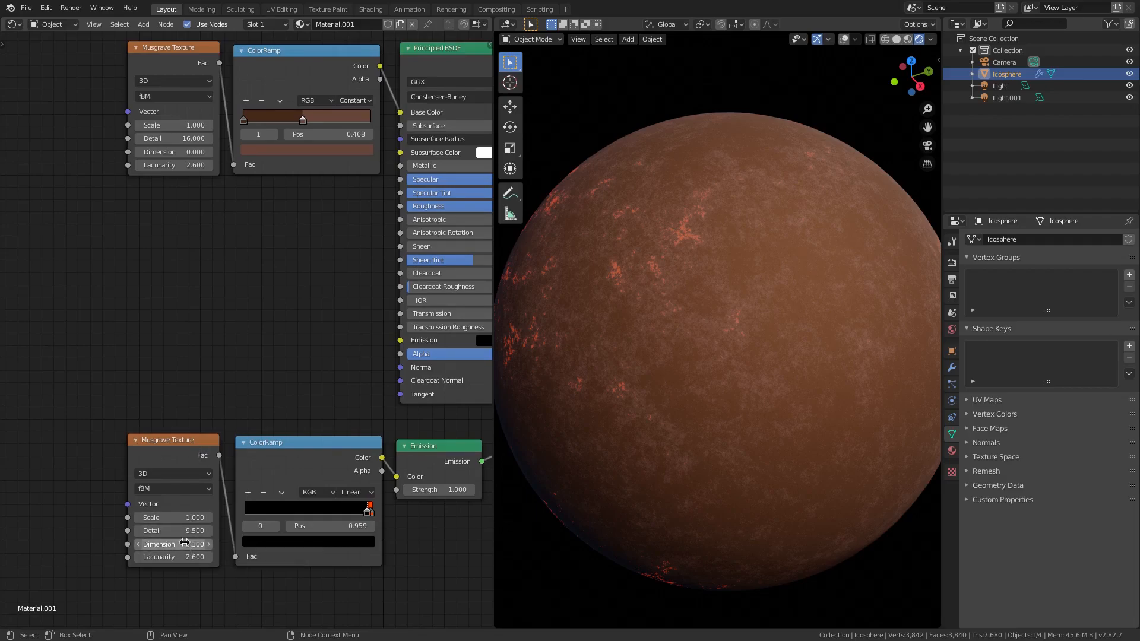
{"action": "mouse_move", "coordinate": [179, 546]}
{"action": "left_mouse_down"}
{"action": "mouse_move", "coordinate": [167, 546]}
{"action": "mouse_move", "coordinate": [180, 546]}
{"action": "left_mouse_up"}
{"action": "key", "text": "ctrl+z"}
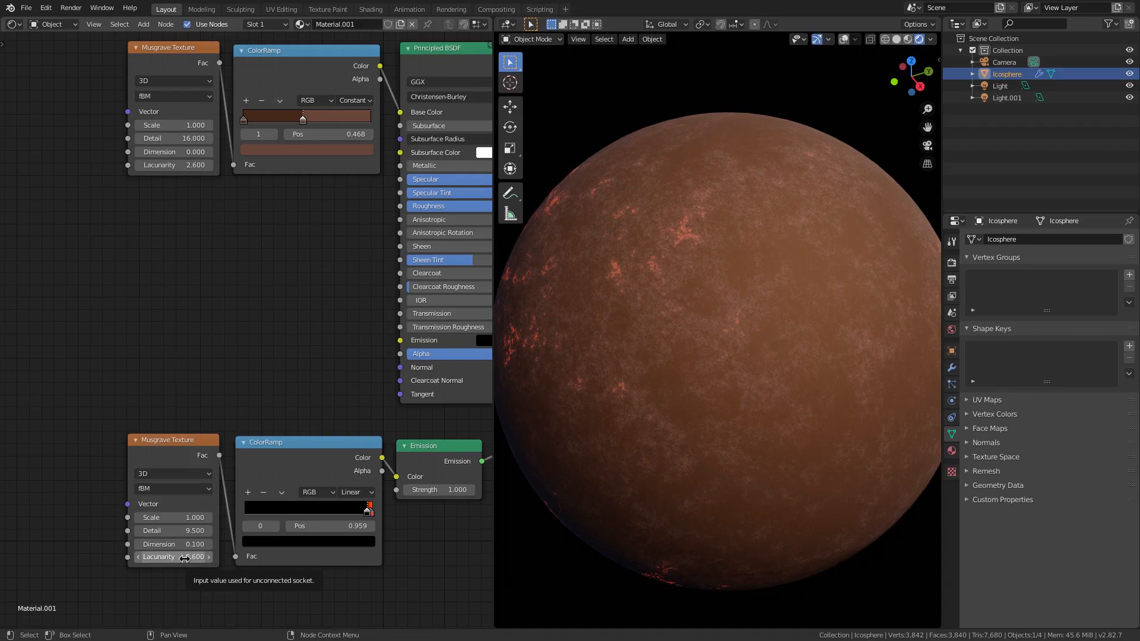
{"action": "middle_click_drag", "start_coordinate": [347, 581], "coordinate": [260, 537]}
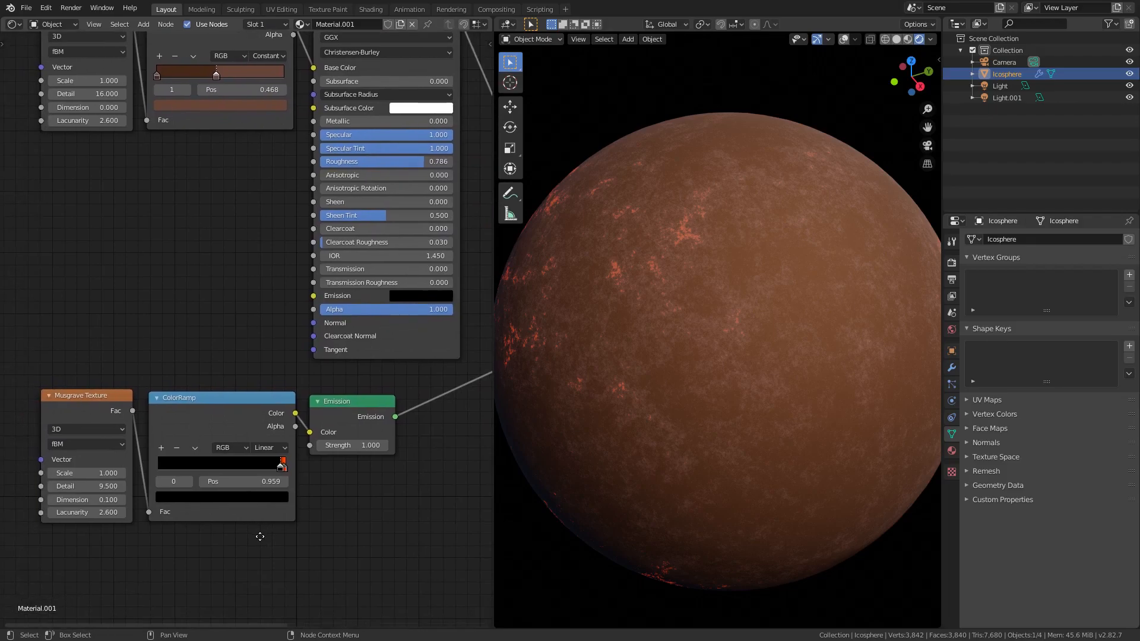
{"action": "middle_click_drag", "start_coordinate": [183, 447], "coordinate": [197, 475]}
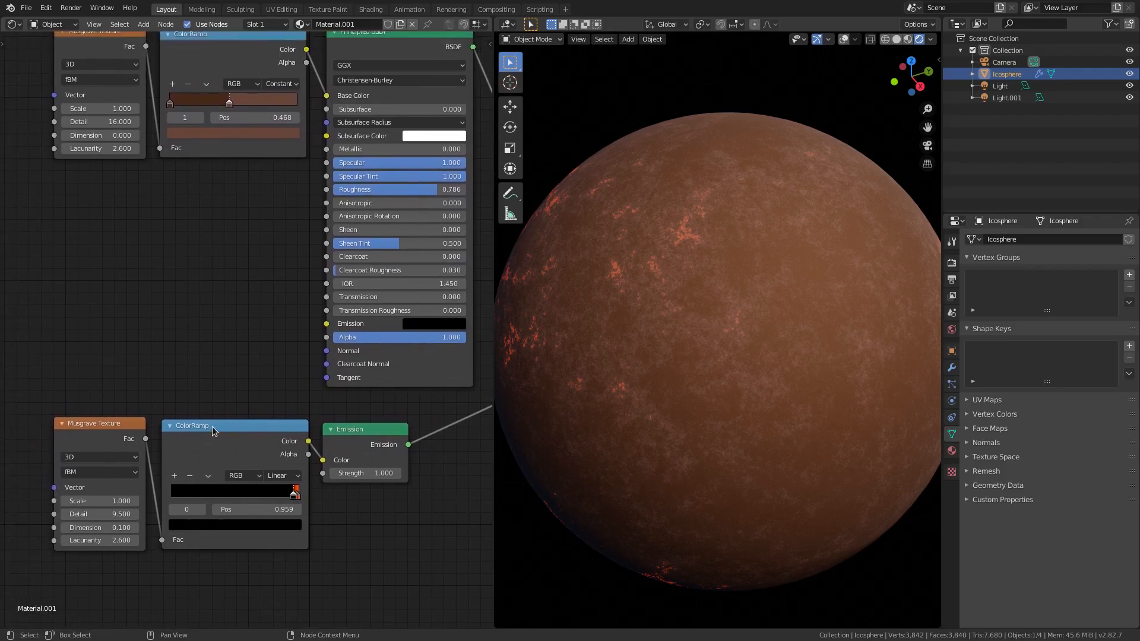
Examine how the Mix Shader joins the Principled BSDF and Emission, and inspect the lava glow on the planet's dark side
{"action": "mouse_move", "coordinate": [379, 434]}
{"action": "middle_mouse_down"}
{"action": "mouse_move", "coordinate": [350, 464]}
{"action": "mouse_move", "coordinate": [200, 444]}
{"action": "mouse_move", "coordinate": [210, 438]}
{"action": "middle_mouse_up"}
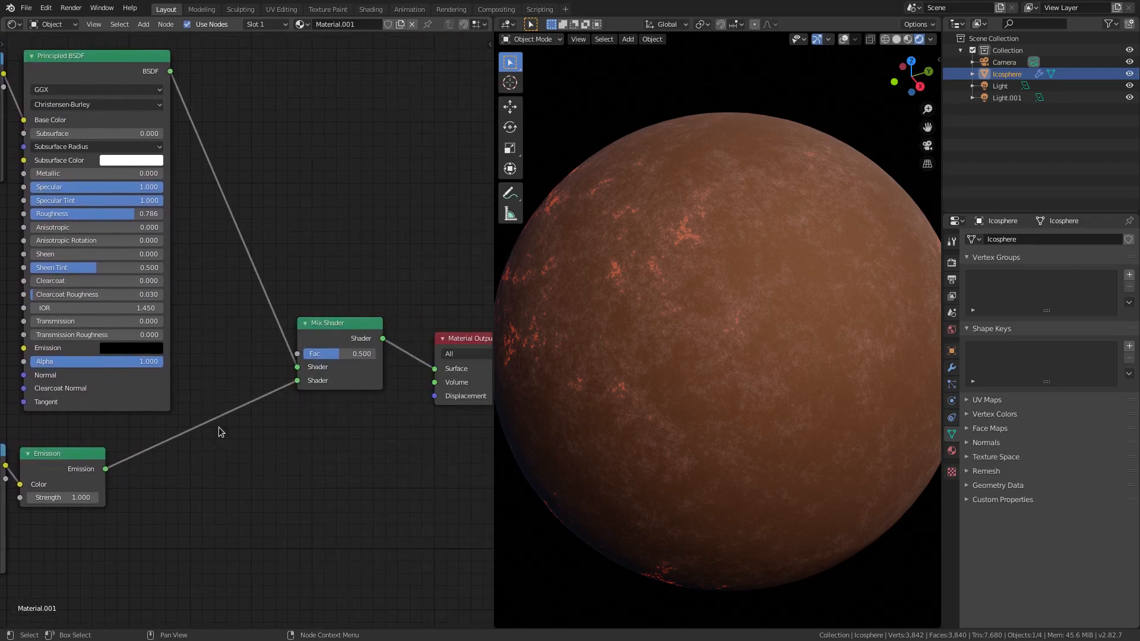
{"action": "left_click_drag", "start_coordinate": [308, 380], "coordinate": [319, 372]}
{"action": "scroll", "coordinate": [323, 387], "scroll_direction": "down", "scroll_amount": 3}
{"action": "middle_click_drag", "start_coordinate": [358, 396], "coordinate": [405, 373]}
{"action": "middle_click_drag", "start_coordinate": [646, 330], "coordinate": [836, 323]}
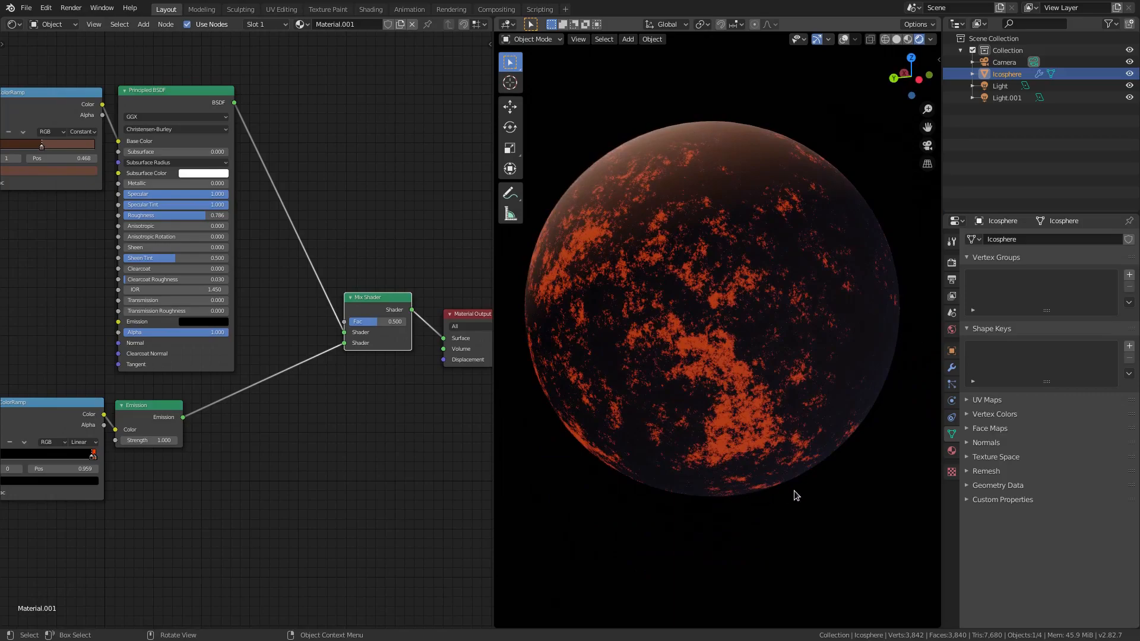
Disconnect the Bump node from the Hetero Terrain Musgrave Texture and move that texture up below the Mix Shader
{"action": "scroll", "coordinate": [356, 433], "scroll_direction": "down", "scroll_amount": 2}
{"action": "middle_click_drag", "start_coordinate": [357, 433], "coordinate": [356, 308]}
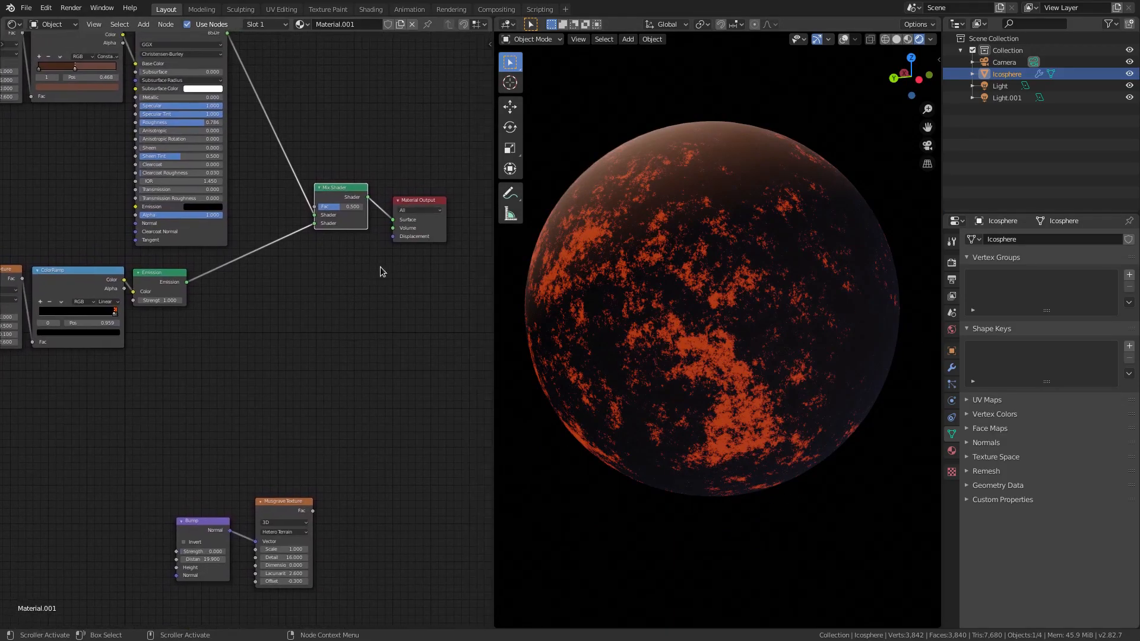
{"action": "left_click_drag", "start_coordinate": [415, 208], "coordinate": [428, 208]}
{"action": "left_click_drag", "start_coordinate": [253, 543], "coordinate": [240, 548]}
{"action": "left_click_drag", "start_coordinate": [287, 511], "coordinate": [315, 289]}
Connect the Hetero Terrain Musgrave Texture's Fac output to the Material Output's Displacement and inspect the planet's surface relief
{"action": "middle_click_drag", "start_coordinate": [352, 307], "coordinate": [25, 364]}
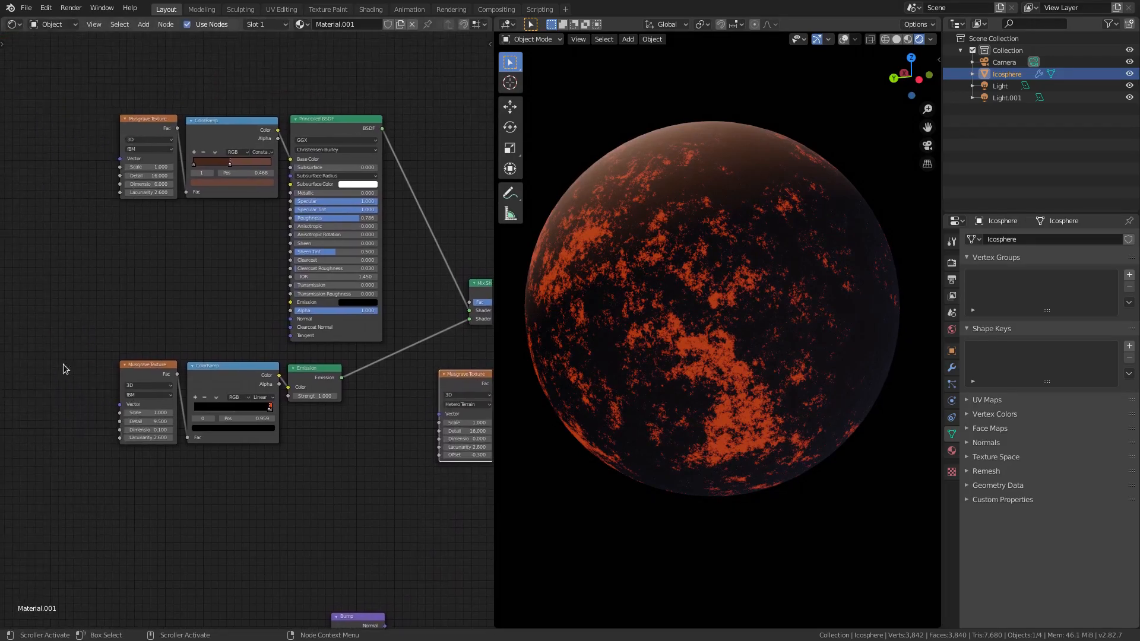
{"action": "middle_click_drag", "start_coordinate": [220, 402], "coordinate": [159, 384]}
{"action": "middle_click_drag", "start_coordinate": [262, 481], "coordinate": [241, 479]}
{"action": "scroll", "coordinate": [420, 451], "scroll_direction": "up", "scroll_amount": 3}
{"action": "middle_click_drag", "start_coordinate": [421, 451], "coordinate": [255, 434]}
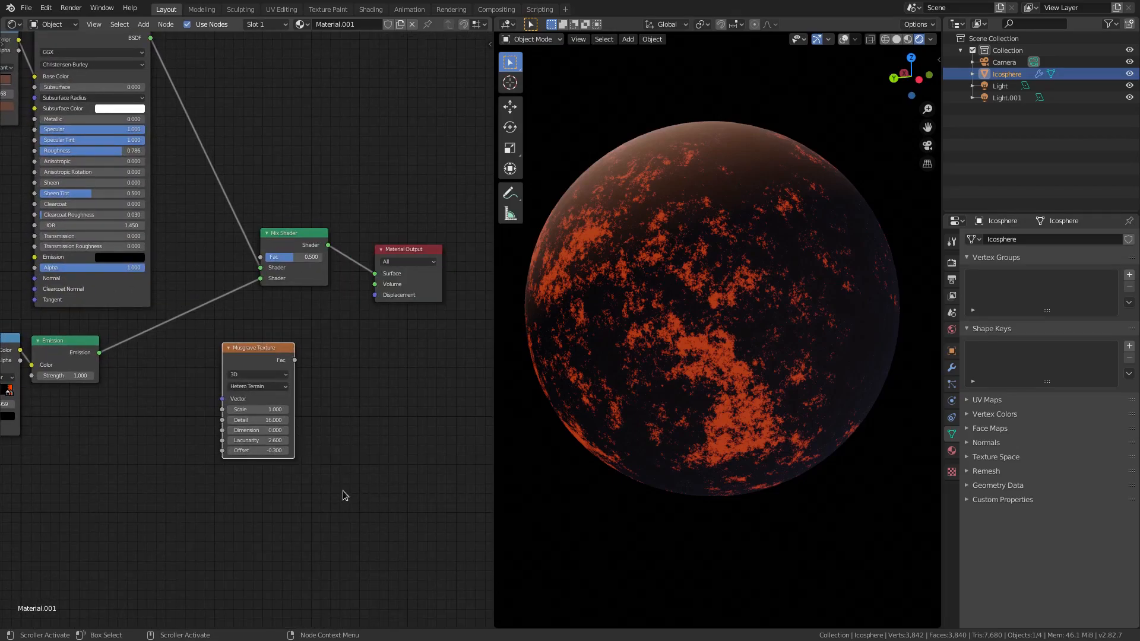
{"action": "mouse_move", "coordinate": [288, 365]}
{"action": "left_mouse_down"}
{"action": "mouse_move", "coordinate": [303, 318]}
{"action": "mouse_move", "coordinate": [289, 367]}
{"action": "mouse_move", "coordinate": [290, 325]}
{"action": "mouse_move", "coordinate": [327, 294]}
{"action": "mouse_move", "coordinate": [375, 295]}
{"action": "left_mouse_up"}
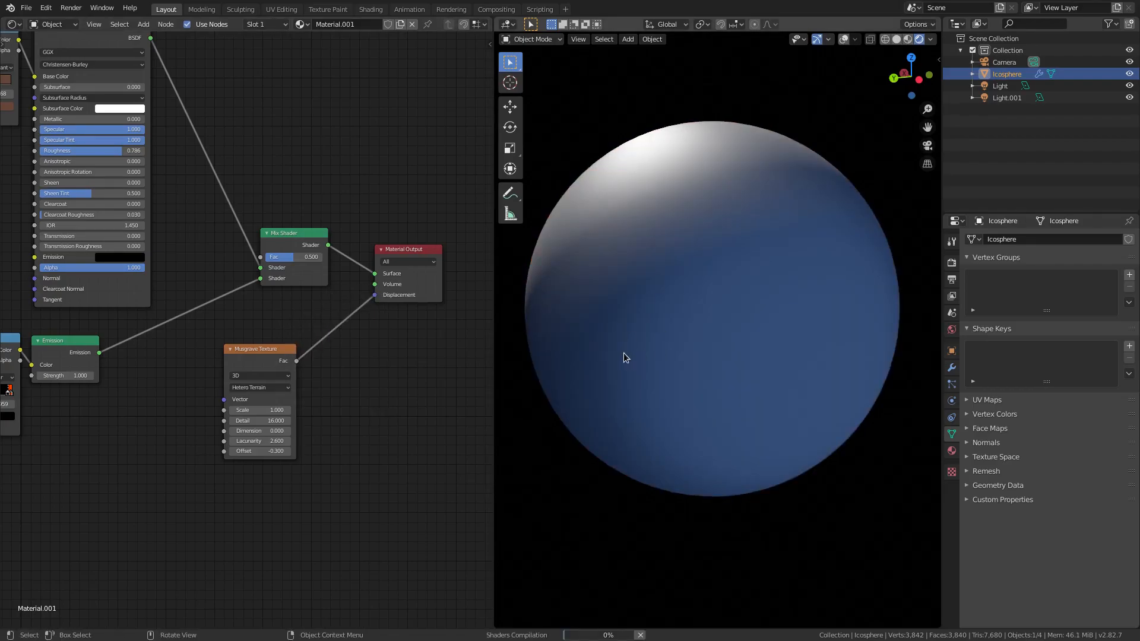
{"action": "middle_click_drag", "start_coordinate": [625, 353], "coordinate": [698, 365]}
{"action": "mouse_move", "coordinate": [774, 359]}
{"action": "middle_mouse_down"}
{"action": "mouse_move", "coordinate": [799, 355]}
{"action": "mouse_move", "coordinate": [794, 347]}
{"action": "middle_mouse_up"}
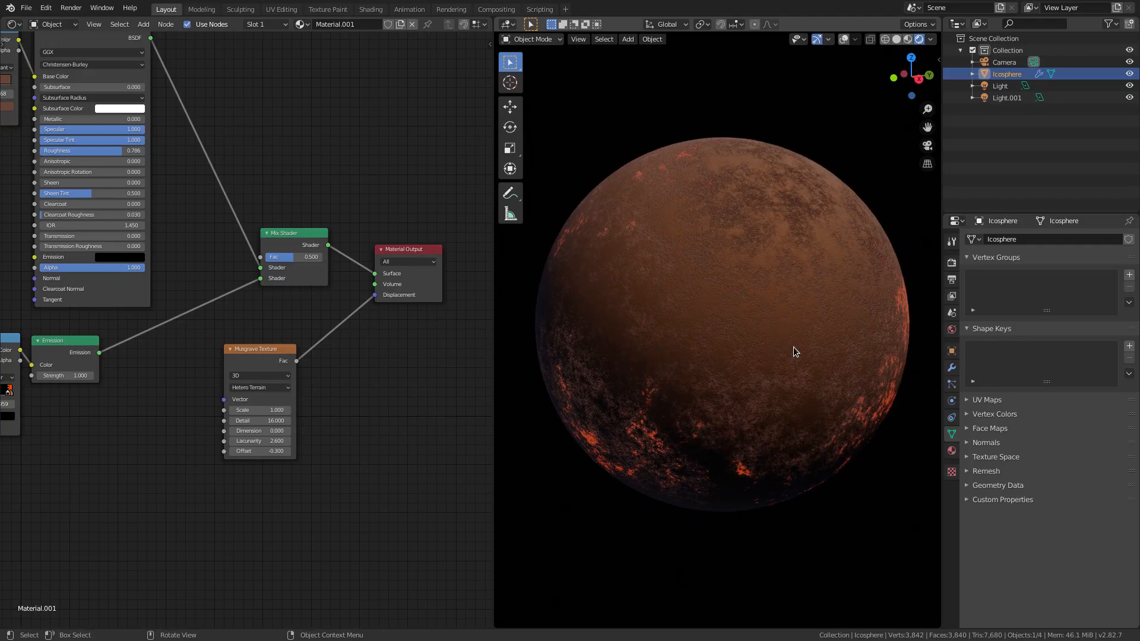
{"action": "middle_click_drag", "start_coordinate": [837, 239], "coordinate": [817, 241]}
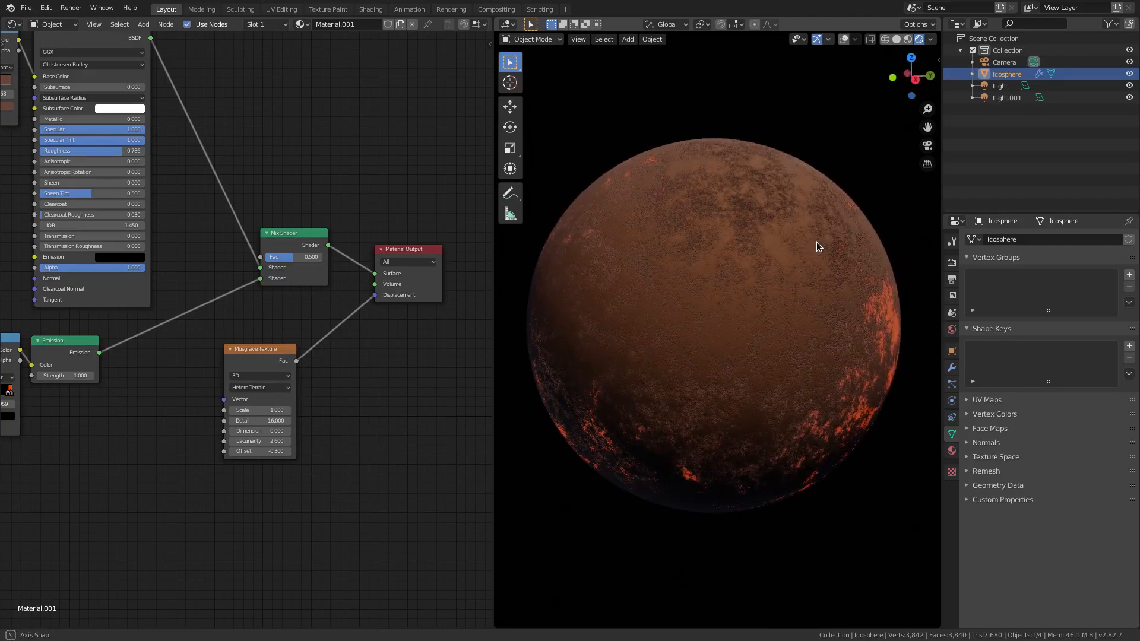
Choose Hetero Terrain as the type of the Musgrave Texture driving the displacement
{"action": "scroll", "coordinate": [381, 412], "scroll_direction": "up", "scroll_amount": 2}
{"action": "middle_click_drag", "start_coordinate": [381, 412], "coordinate": [463, 415]}
{"action": "scroll", "coordinate": [365, 403], "scroll_direction": "down", "scroll_amount": 3}
{"action": "middle_click_drag", "start_coordinate": [127, 400], "coordinate": [254, 394]}
{"action": "scroll", "coordinate": [399, 386], "scroll_direction": "up", "scroll_amount": 3}
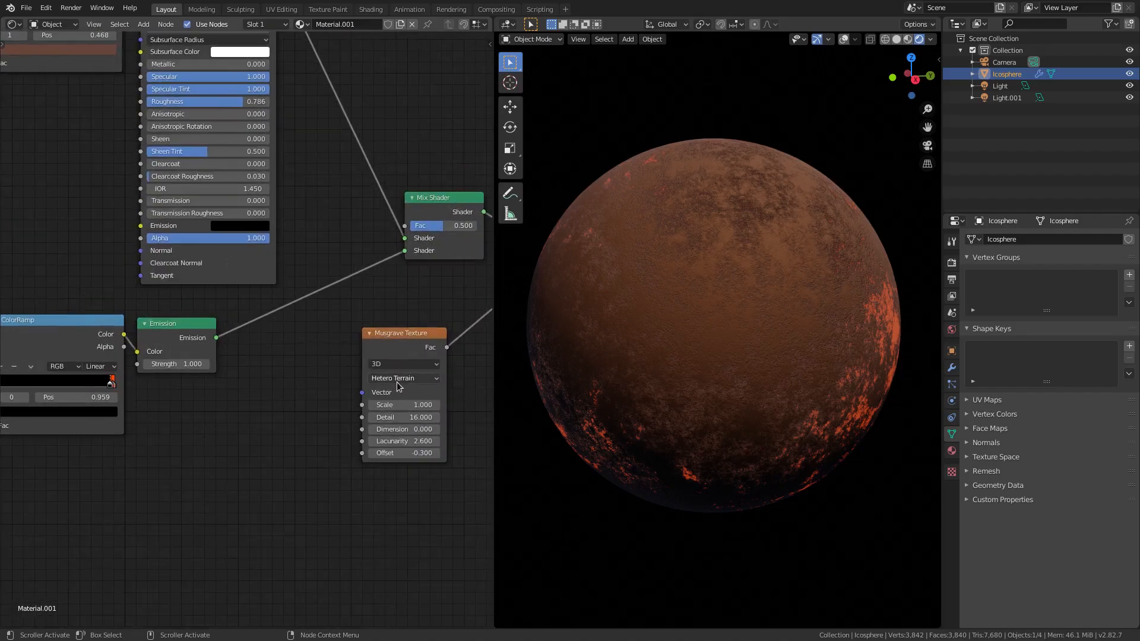
{"action": "left_click", "coordinate": [408, 380]}
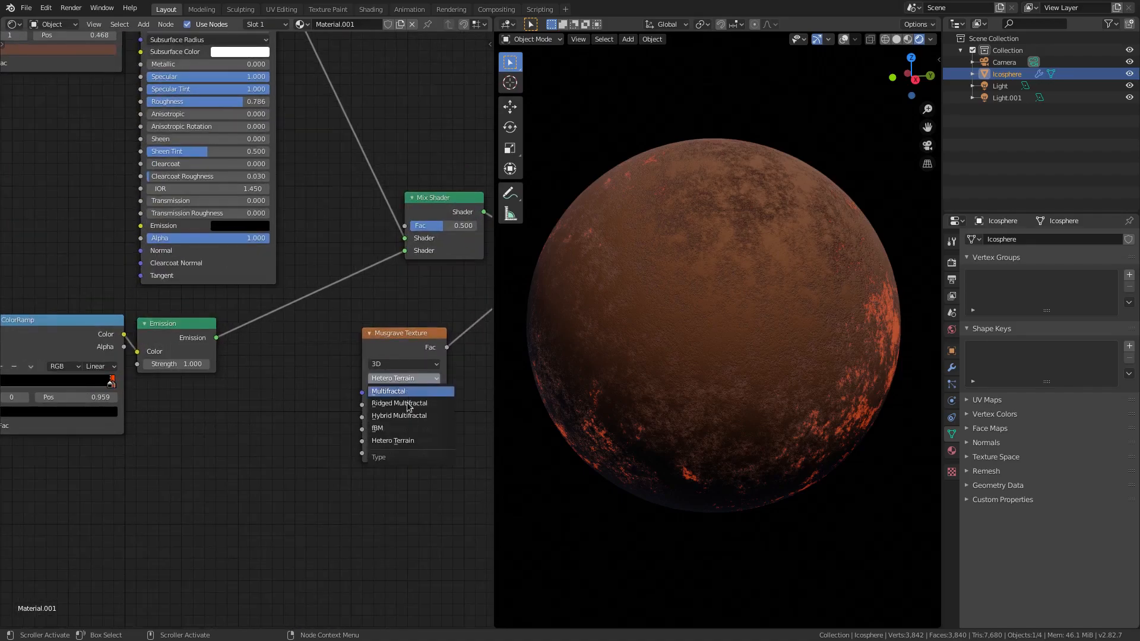
{"action": "left_click", "coordinate": [418, 440]}
Move the Bump node beside the Hetero Terrain Musgrave Texture and connect its Normal output to the Vector input
{"action": "middle_click_drag", "start_coordinate": [253, 422], "coordinate": [453, 412]}
{"action": "scroll", "coordinate": [454, 413], "scroll_direction": "down", "scroll_amount": 1}
{"action": "left_click", "coordinate": [214, 336]}
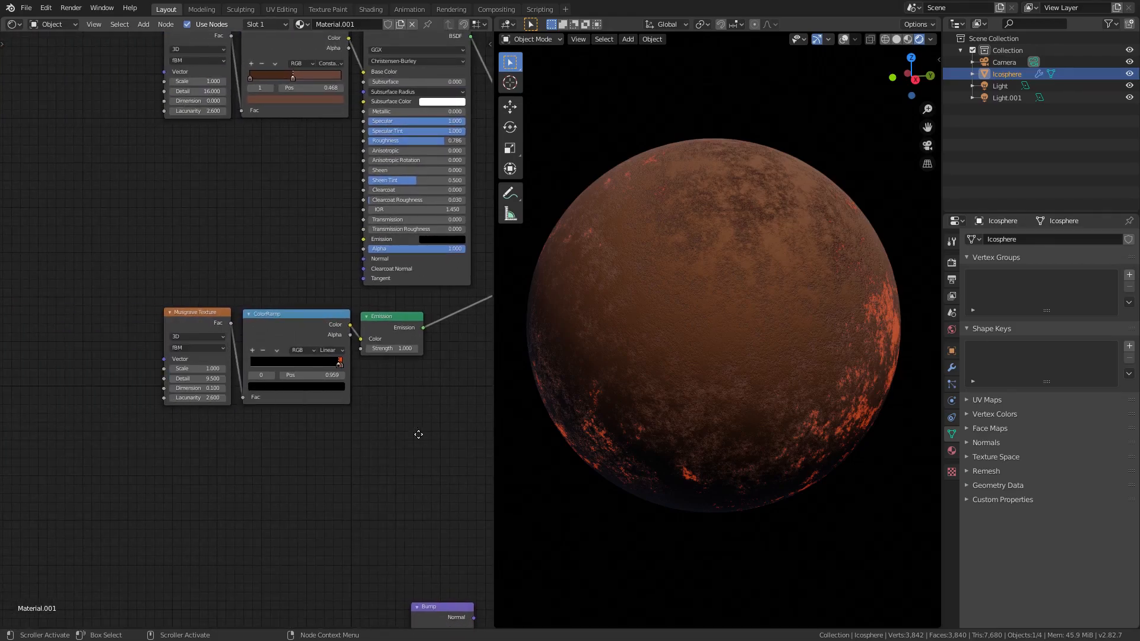
{"action": "middle_click_drag", "start_coordinate": [423, 433], "coordinate": [214, 427]}
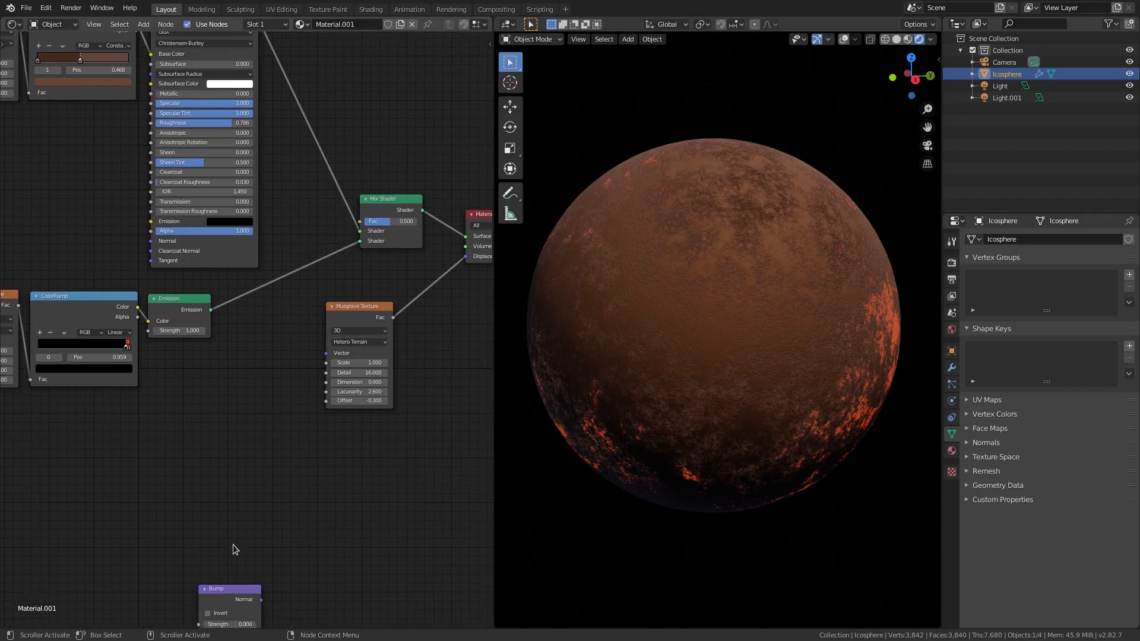
{"action": "left_click_drag", "start_coordinate": [232, 595], "coordinate": [347, 359]}
{"action": "scroll", "coordinate": [244, 358], "scroll_direction": "up", "scroll_amount": 1}
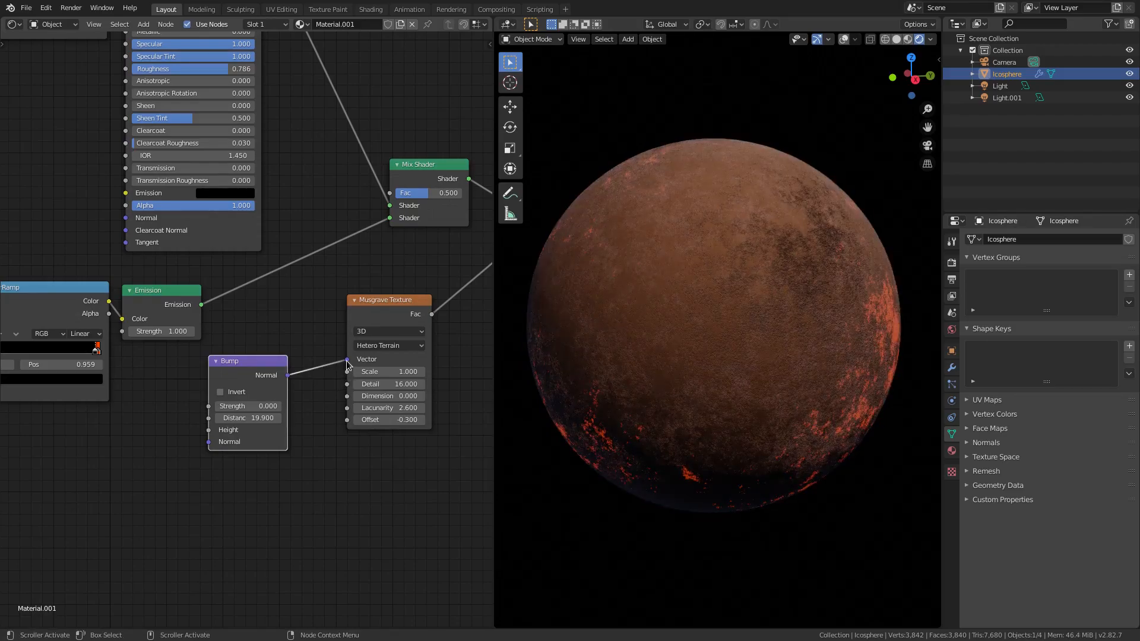
Reroute the Bump's Normal link to the Musgrave Texture's Scale input and inspect the effect on the planet
{"action": "left_click_drag", "start_coordinate": [347, 360], "coordinate": [347, 372]}
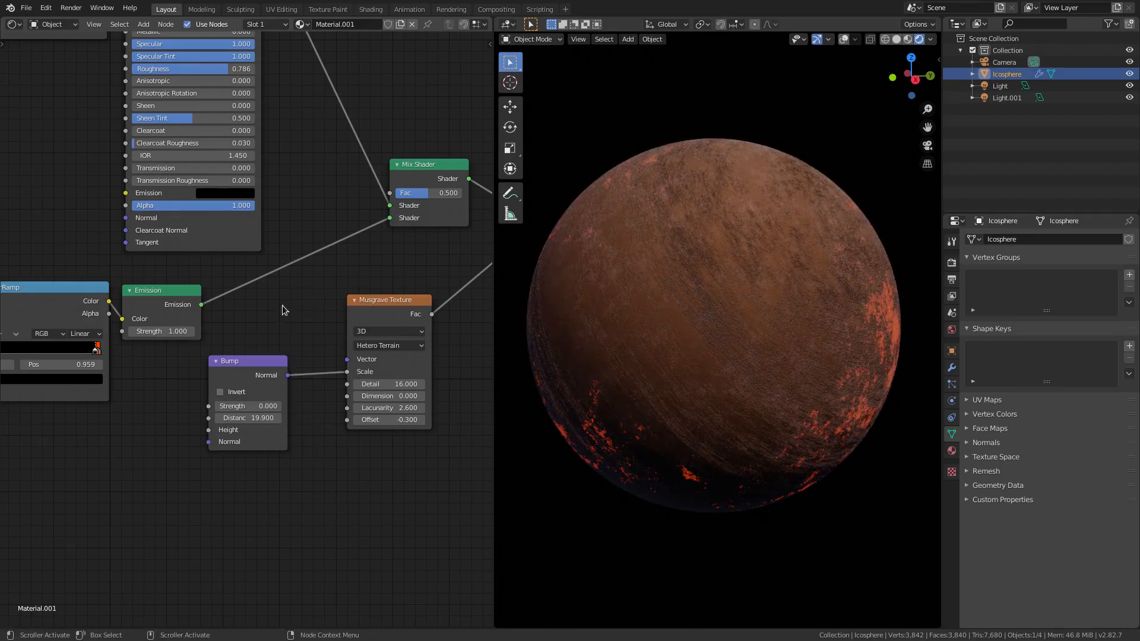
{"action": "middle_click_drag", "start_coordinate": [710, 316], "coordinate": [757, 207]}
{"action": "scroll", "coordinate": [772, 395], "scroll_direction": "up", "scroll_amount": 4}
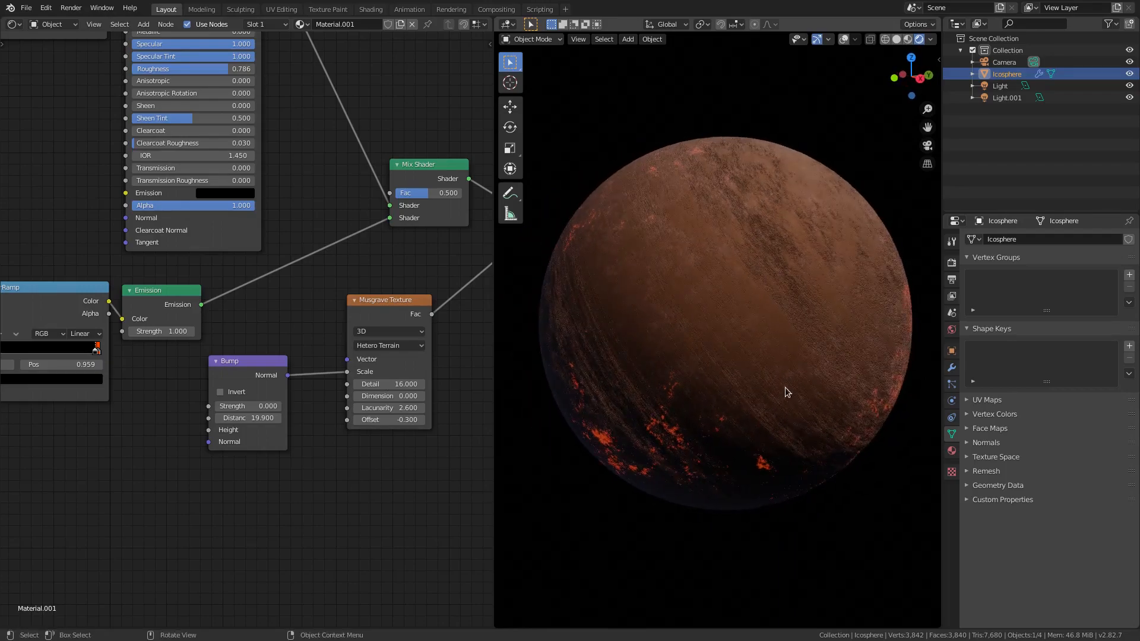
Reroute the Bump's Normal link to the Hetero Terrain Musgrave Texture's Detail input and inspect the planet's surface
{"action": "left_click_drag", "start_coordinate": [347, 371], "coordinate": [347, 385]}
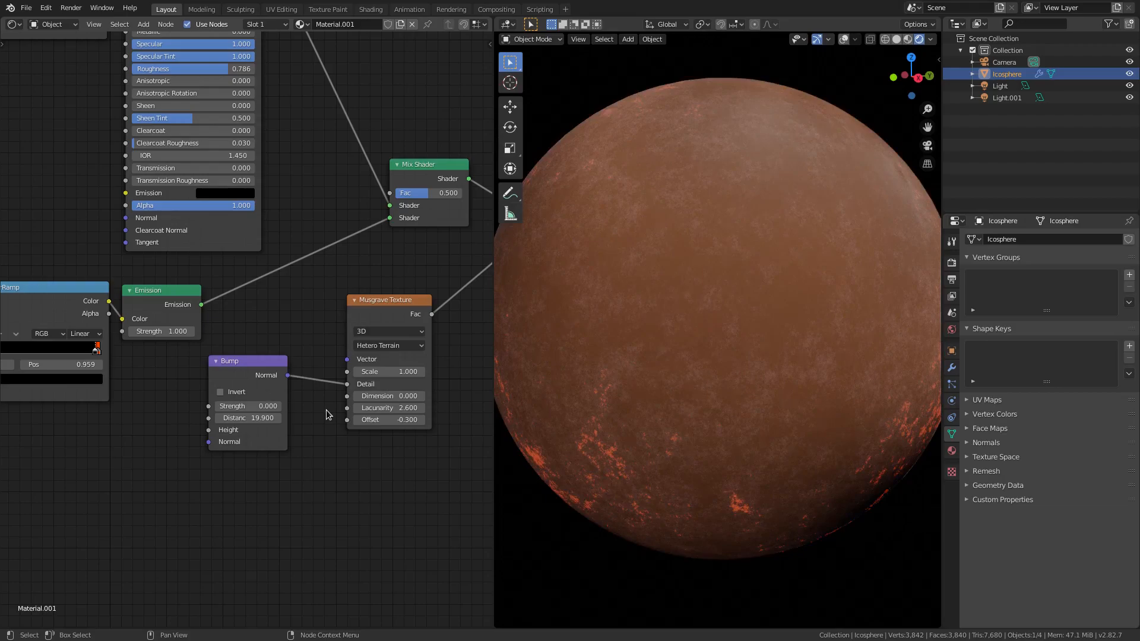
{"action": "middle_click_drag", "start_coordinate": [502, 393], "coordinate": [752, 340]}
{"action": "scroll", "coordinate": [751, 338], "scroll_direction": "up", "scroll_amount": 3}
Reroute the Bump's Normal link to the Musgrave Texture's Dimension input and examine the resulting surface relief around the planet
{"action": "left_click_drag", "start_coordinate": [347, 384], "coordinate": [348, 396]}
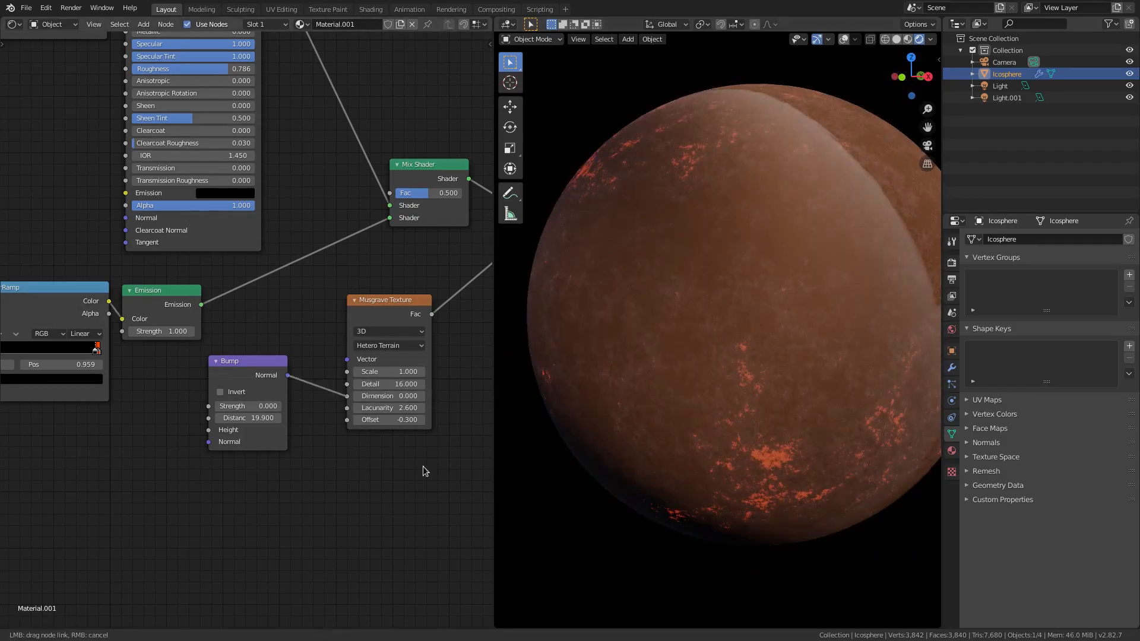
{"action": "scroll", "coordinate": [760, 408], "scroll_direction": "down", "scroll_amount": 2}
{"action": "mouse_move", "coordinate": [760, 408]}
{"action": "middle_mouse_down"}
{"action": "mouse_move", "coordinate": [717, 428]}
{"action": "mouse_move", "coordinate": [723, 416]}
{"action": "middle_mouse_up"}
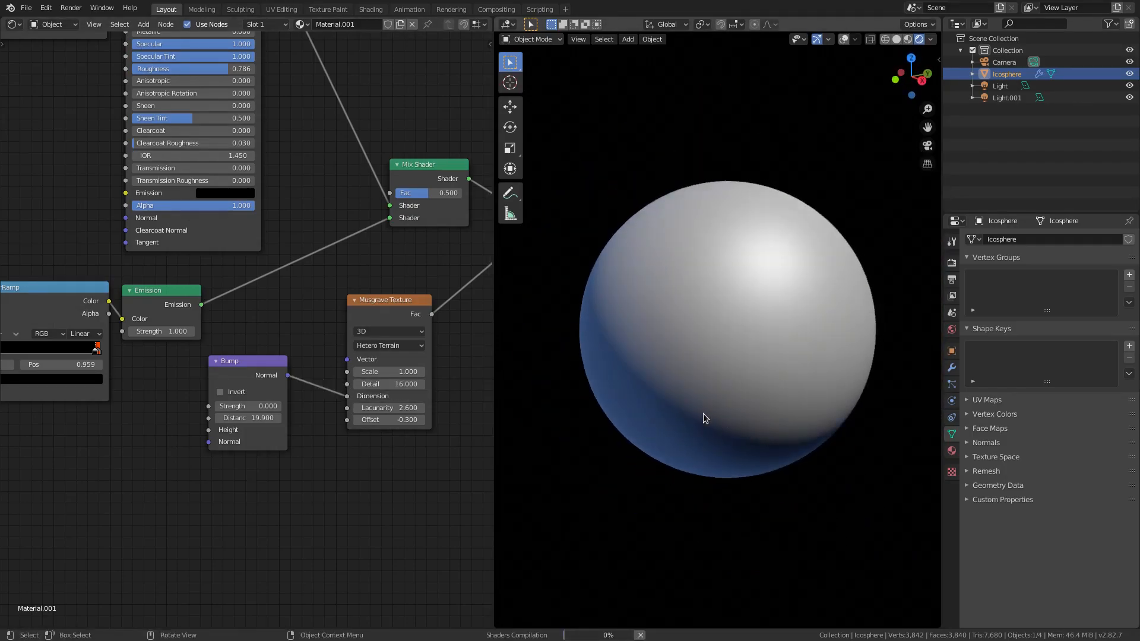
{"action": "middle_click_drag", "start_coordinate": [803, 347], "coordinate": [736, 352]}
{"action": "scroll", "coordinate": [780, 330], "scroll_direction": "up", "scroll_amount": 2}
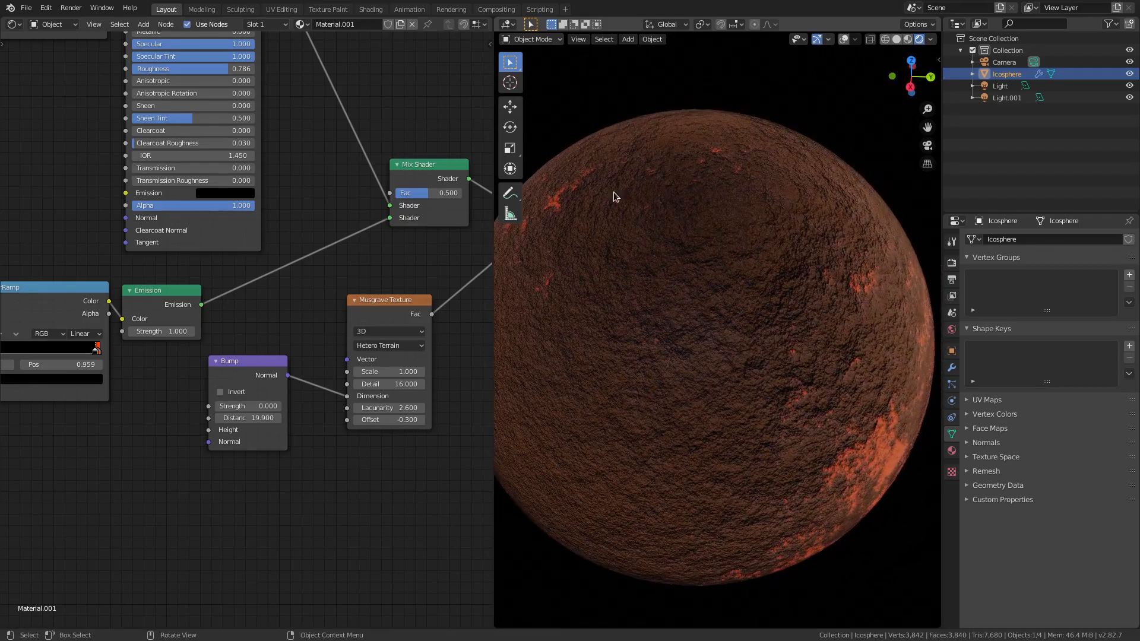
{"action": "scroll", "coordinate": [656, 352], "scroll_direction": "down", "scroll_amount": 2}
{"action": "middle_click_drag", "start_coordinate": [656, 352], "coordinate": [780, 333]}
{"action": "scroll", "coordinate": [810, 341], "scroll_direction": "up", "scroll_amount": 3}
Reroute the Bump's Normal link to the Musgrave Texture's Vector input and inspect its effect on the planet
{"action": "left_click_drag", "start_coordinate": [347, 396], "coordinate": [347, 359]}
{"action": "scroll", "coordinate": [316, 440], "scroll_direction": "down", "scroll_amount": 2}
{"action": "middle_click_drag", "start_coordinate": [315, 440], "coordinate": [277, 452]}
{"action": "scroll", "coordinate": [674, 310], "scroll_direction": "down", "scroll_amount": 1}
{"action": "middle_click_drag", "start_coordinate": [675, 310], "coordinate": [667, 321]}
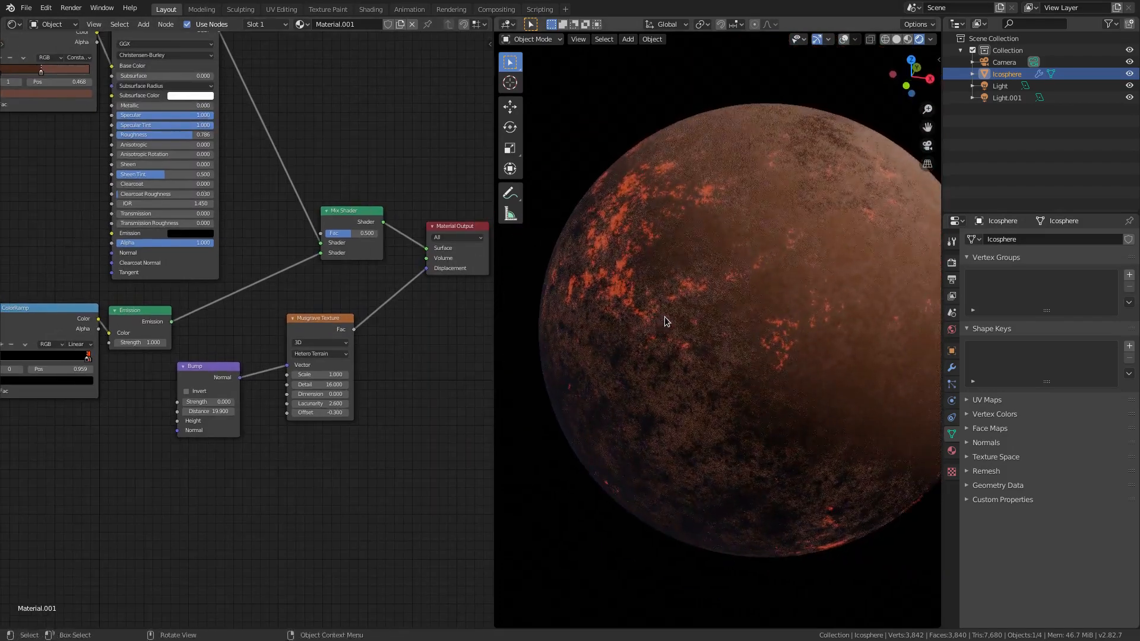
Unlink the Bump from the Musgrave Texture to compare the surface, and detach and restore the Musgrave's Fac link to Displacement
{"action": "left_click_drag", "start_coordinate": [287, 366], "coordinate": [280, 389]}
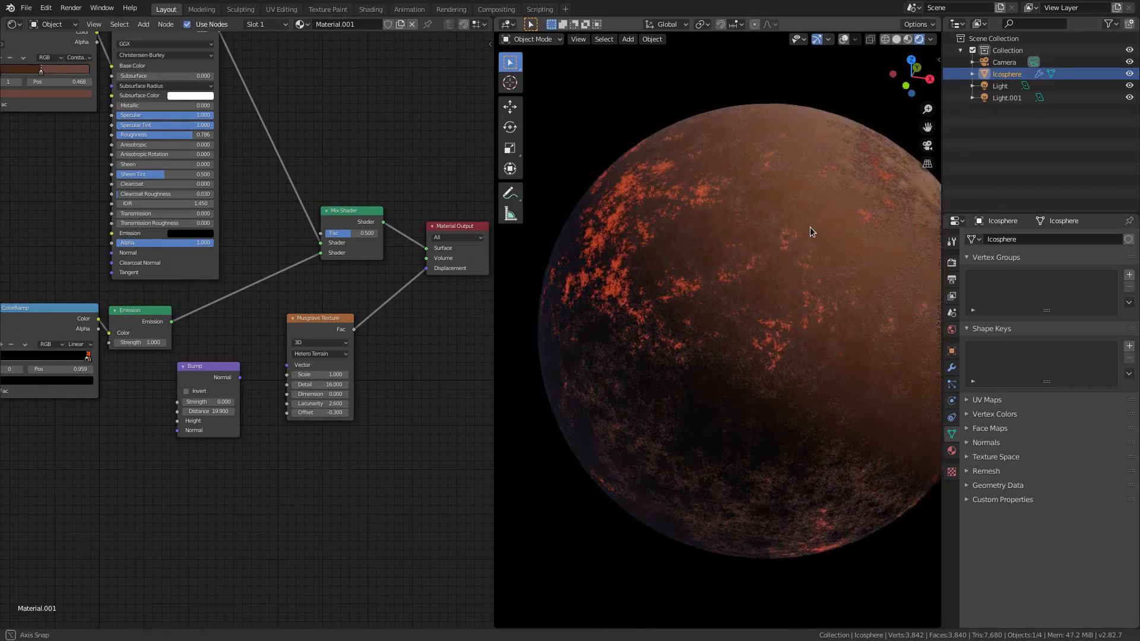
{"action": "middle_click_drag", "start_coordinate": [811, 227], "coordinate": [592, 203]}
{"action": "middle_click_drag", "start_coordinate": [657, 310], "coordinate": [700, 230]}
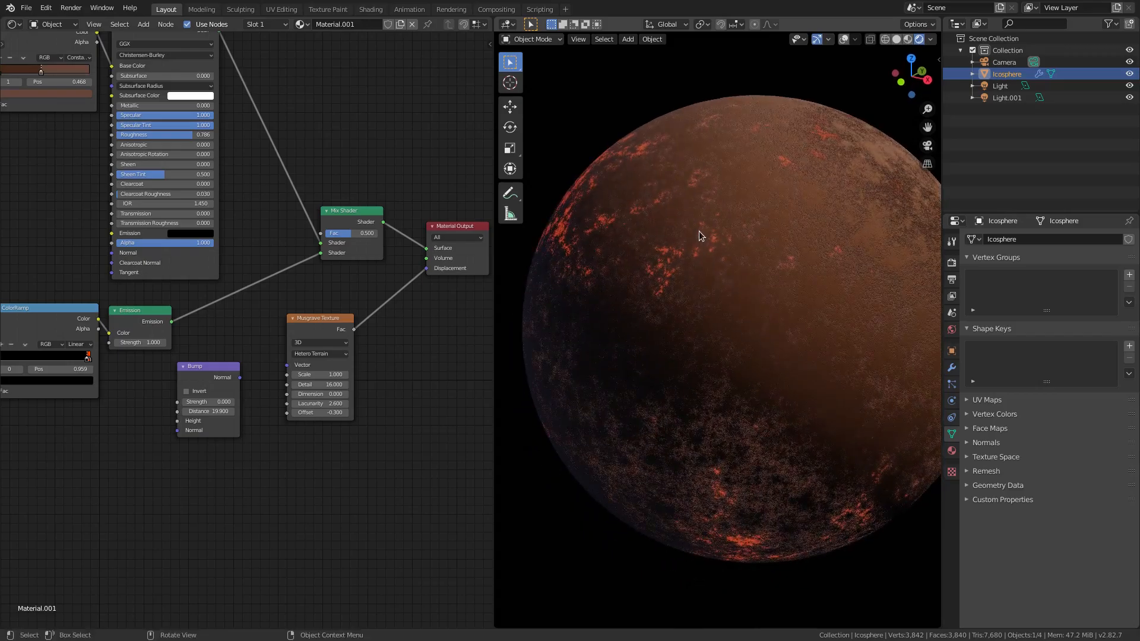
{"action": "left_click_drag", "start_coordinate": [427, 269], "coordinate": [424, 396]}
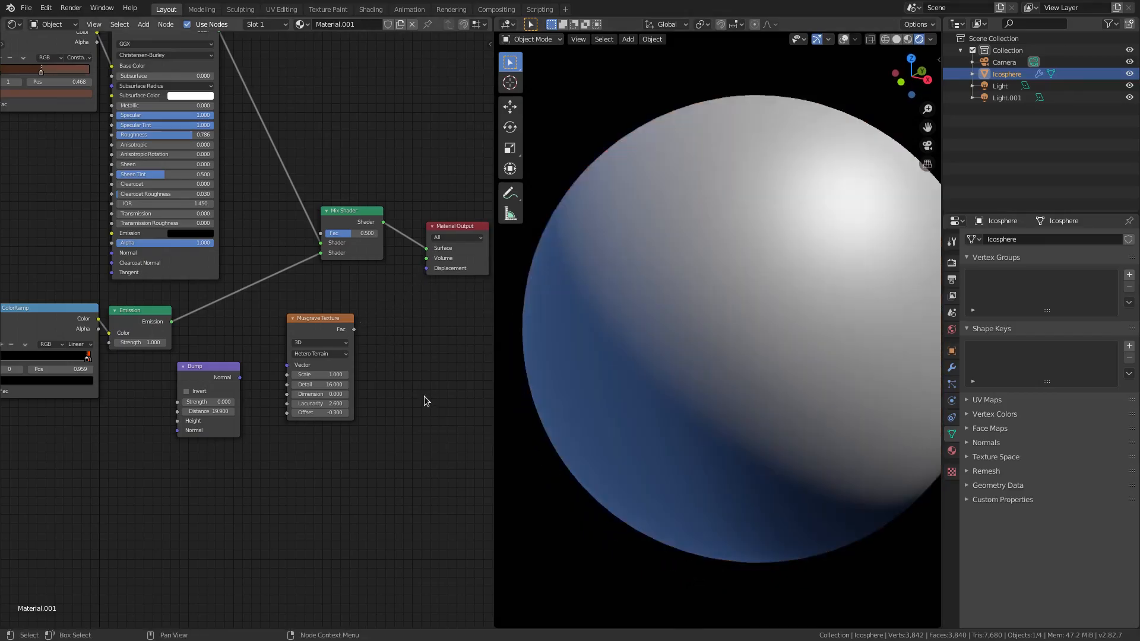
{"action": "left_click_drag", "start_coordinate": [355, 329], "coordinate": [427, 269]}
Connect the Bump's Normal output to the Musgrave Texture's Scale input and inspect the lava side of the planet
{"action": "left_click_drag", "start_coordinate": [240, 378], "coordinate": [287, 374]}
{"action": "scroll", "coordinate": [773, 450], "scroll_direction": "down", "scroll_amount": 5}
{"action": "mouse_move", "coordinate": [773, 450]}
{"action": "middle_mouse_down"}
{"action": "mouse_move", "coordinate": [700, 462]}
{"action": "mouse_move", "coordinate": [618, 438]}
{"action": "mouse_move", "coordinate": [661, 348]}
{"action": "middle_mouse_up"}
{"action": "mouse_move", "coordinate": [734, 351]}
{"action": "middle_mouse_down"}
{"action": "mouse_move", "coordinate": [687, 369]}
{"action": "mouse_move", "coordinate": [731, 320]}
{"action": "middle_mouse_up"}
{"action": "scroll", "coordinate": [762, 354], "scroll_direction": "up", "scroll_amount": 2}
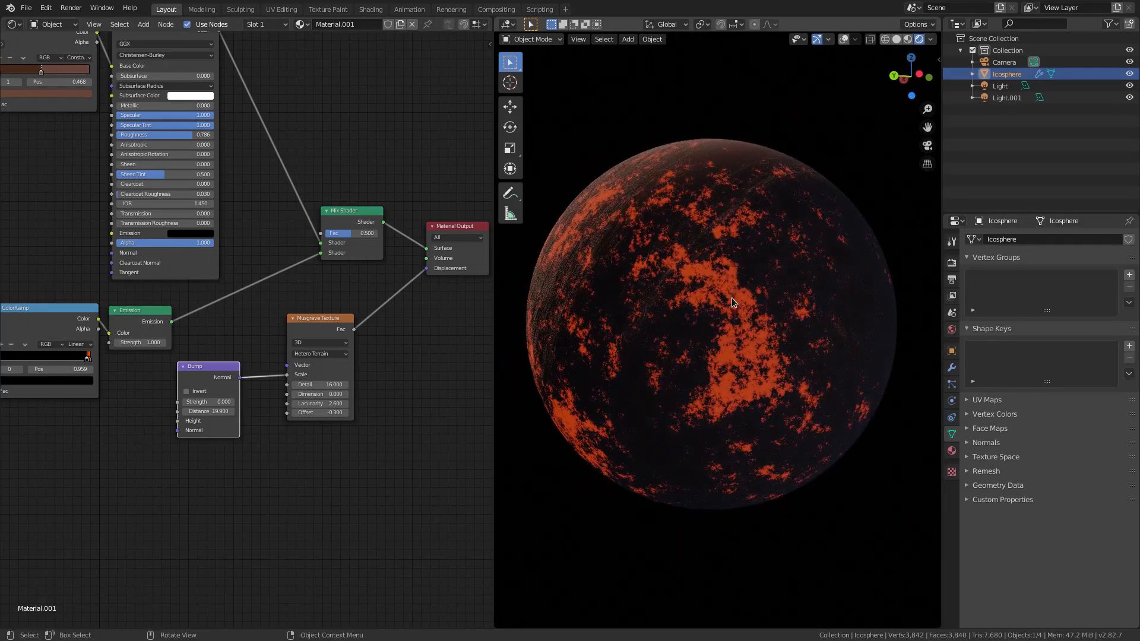
Spread the lava ColorRamp's stops apart by moving the black stop toward the ramp's middle, with the middle stop at 0.780
{"action": "scroll", "coordinate": [732, 358], "scroll_direction": "up", "scroll_amount": 4}
{"action": "middle_click_drag", "start_coordinate": [86, 291], "coordinate": [298, 293]}
{"action": "scroll", "coordinate": [297, 293], "scroll_direction": "up", "scroll_amount": 1}
{"action": "left_click_drag", "start_coordinate": [299, 366], "coordinate": [265, 378]}
Set the lava ColorRamp's middle stop to a fully bright orange, hex FF5C00
{"action": "left_click", "coordinate": [311, 365]}
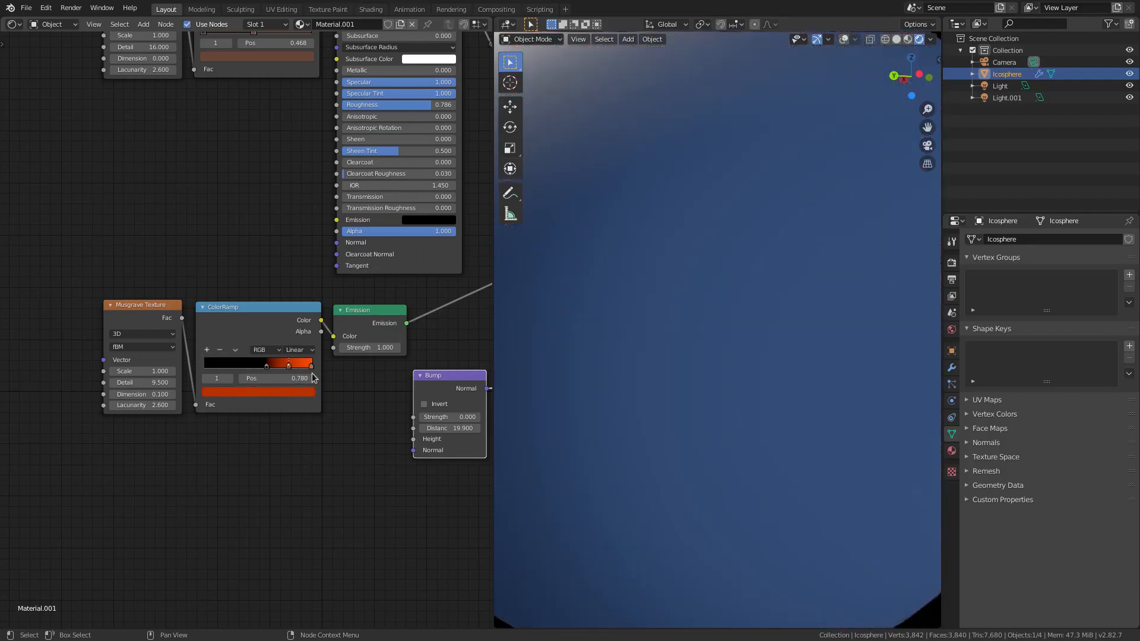
{"action": "left_click", "coordinate": [280, 393]}
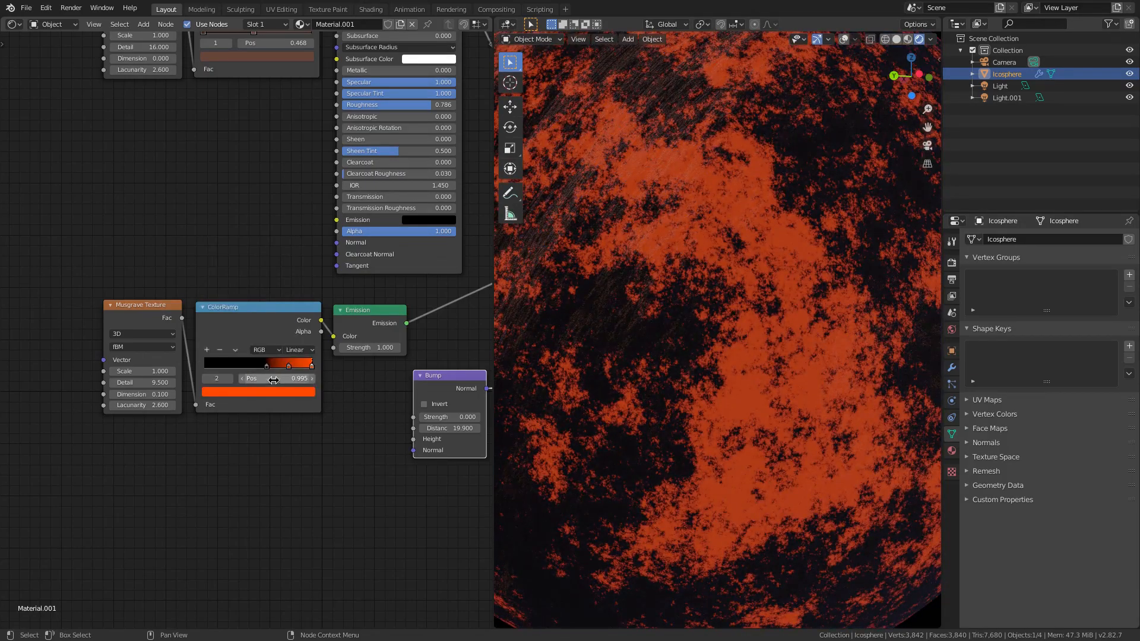
{"action": "left_click", "coordinate": [291, 366]}
{"action": "left_click", "coordinate": [279, 391]}
{"action": "left_click_drag", "start_coordinate": [241, 311], "coordinate": [233, 316]}
{"action": "left_click", "coordinate": [291, 250]}
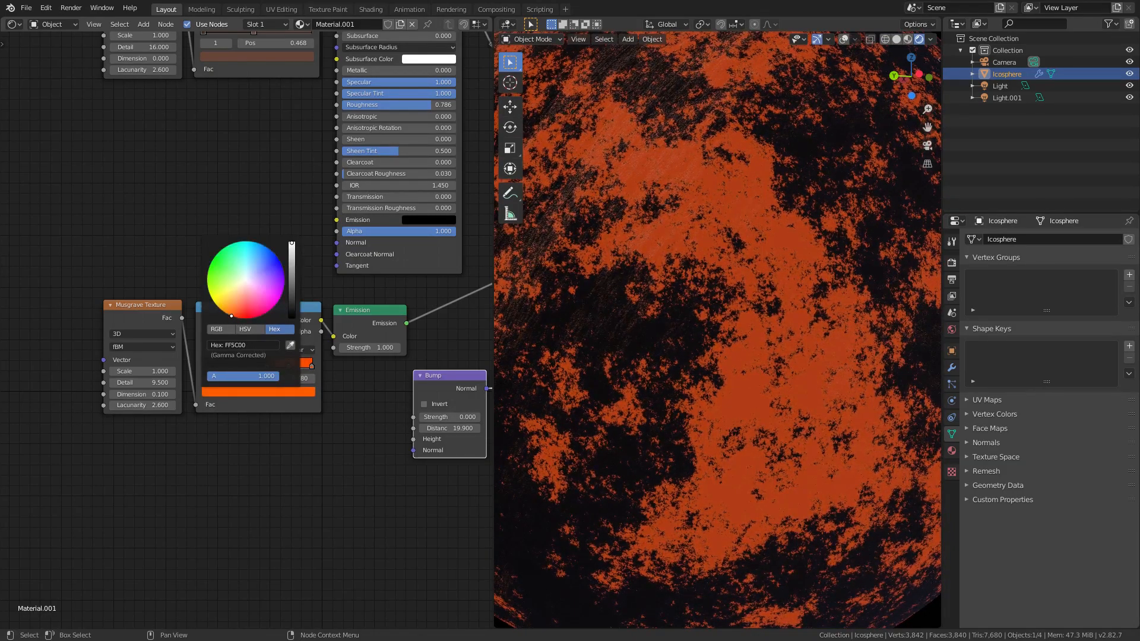
Change the lava ColorRamp's last stop, at position 0.995, to a light yellow
{"action": "left_click", "coordinate": [312, 366]}
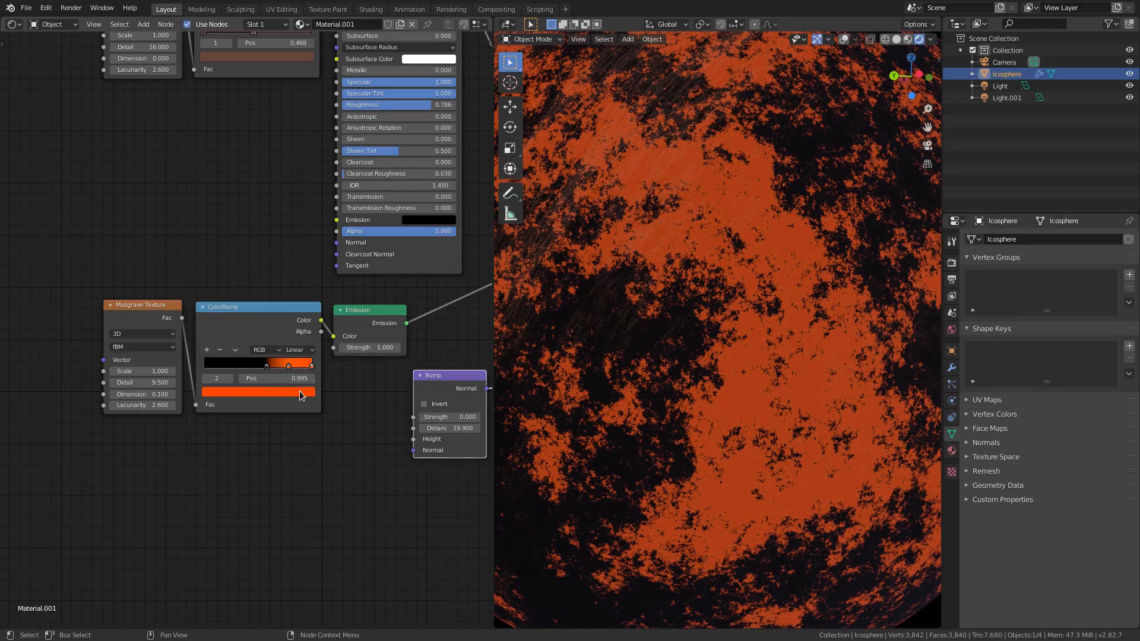
{"action": "left_click", "coordinate": [299, 391]}
{"action": "left_click_drag", "start_coordinate": [222, 302], "coordinate": [219, 308]}
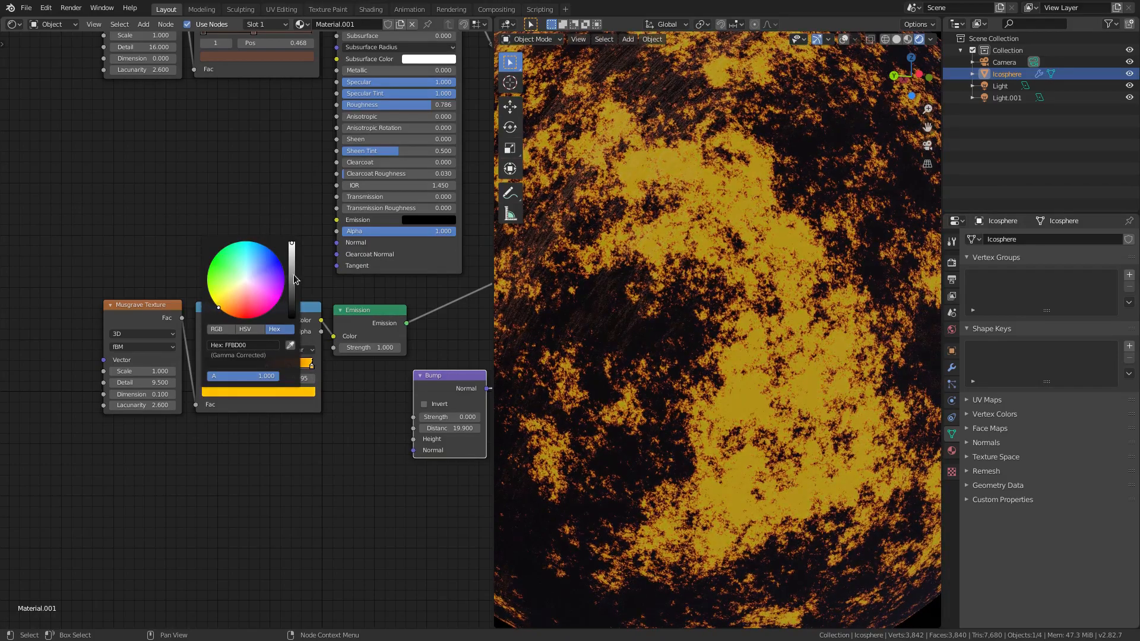
{"action": "left_click", "coordinate": [228, 303]}
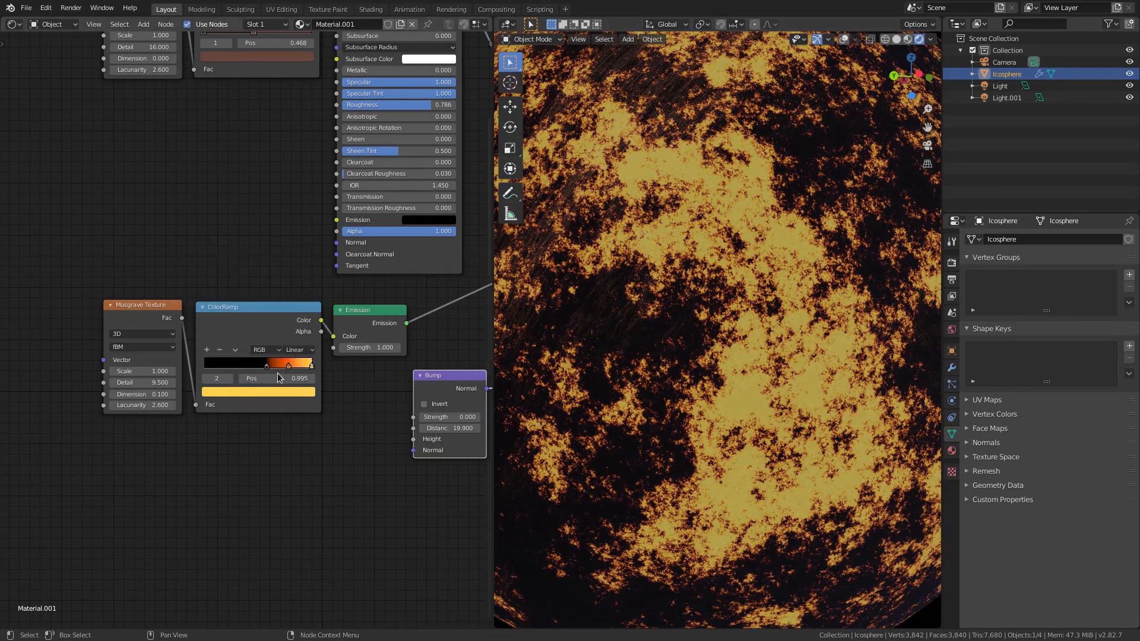
Move the lava ColorRamp's middle and black stops closer to its bright end and check the lava coverage on the planet
{"action": "left_click", "coordinate": [302, 367]}
{"action": "left_click_drag", "start_coordinate": [302, 368], "coordinate": [273, 366]}
{"action": "scroll", "coordinate": [671, 403], "scroll_direction": "down", "scroll_amount": 8}
{"action": "middle_click_drag", "start_coordinate": [670, 404], "coordinate": [723, 343]}
{"action": "scroll", "coordinate": [750, 383], "scroll_direction": "up", "scroll_amount": 5}
Set the lava ColorRamp's last stop to a light orange, hex FFB14F
{"action": "left_click", "coordinate": [312, 368]}
{"action": "left_click", "coordinate": [313, 366]}
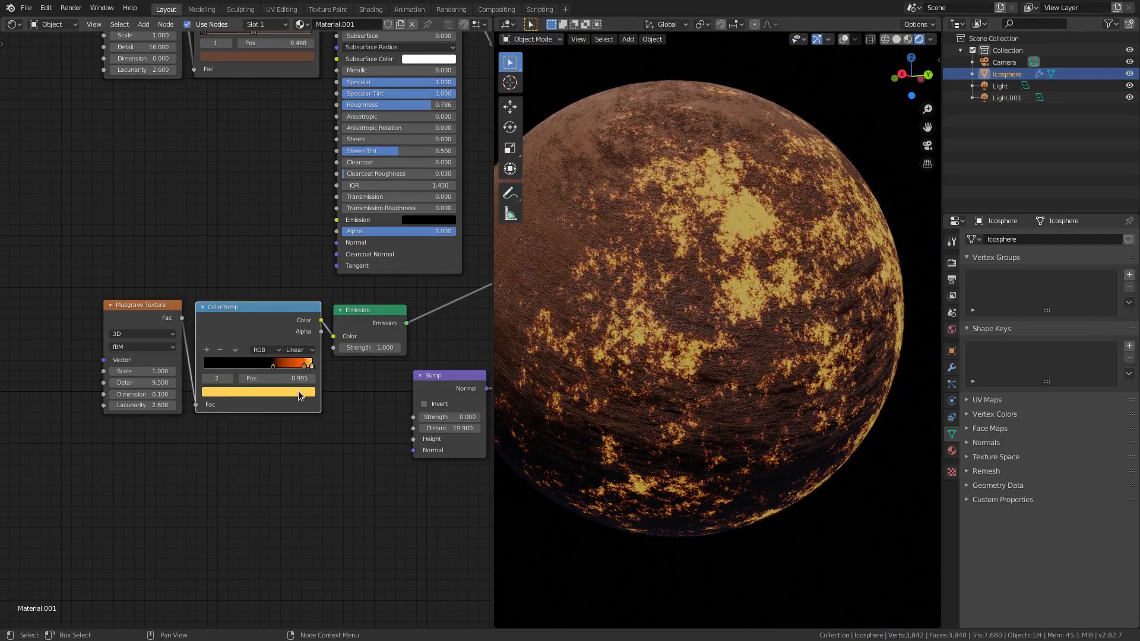
{"action": "left_click", "coordinate": [298, 391]}
{"action": "left_click_drag", "start_coordinate": [228, 304], "coordinate": [231, 303]}
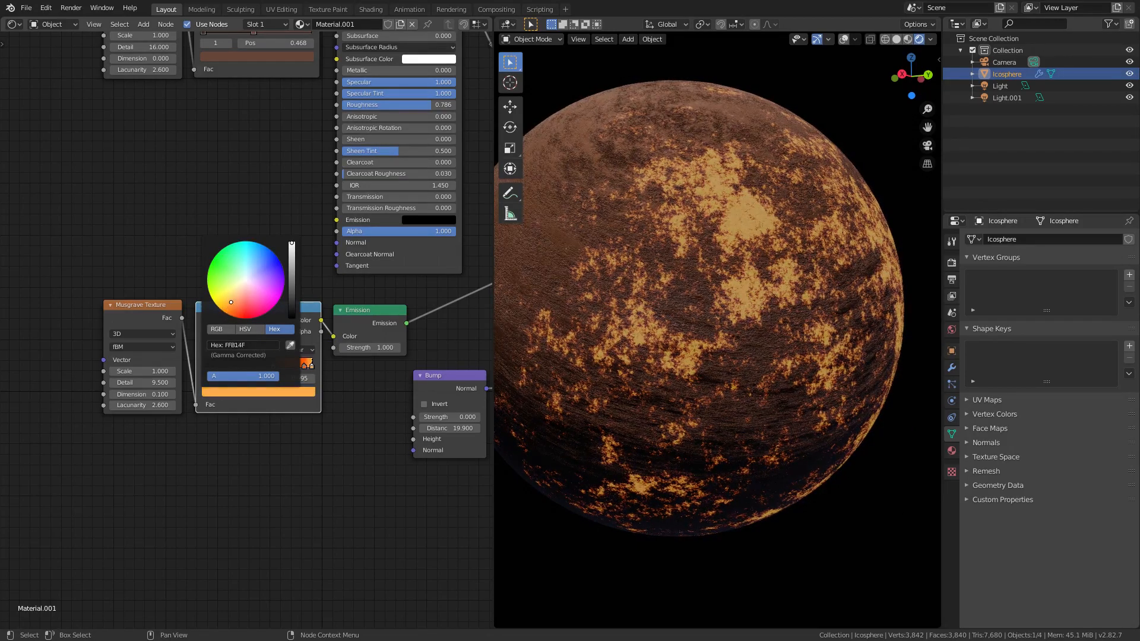
Examine the finished lava planet from several sides, including its glowing dark side
{"action": "middle_click_drag", "start_coordinate": [677, 364], "coordinate": [777, 370]}
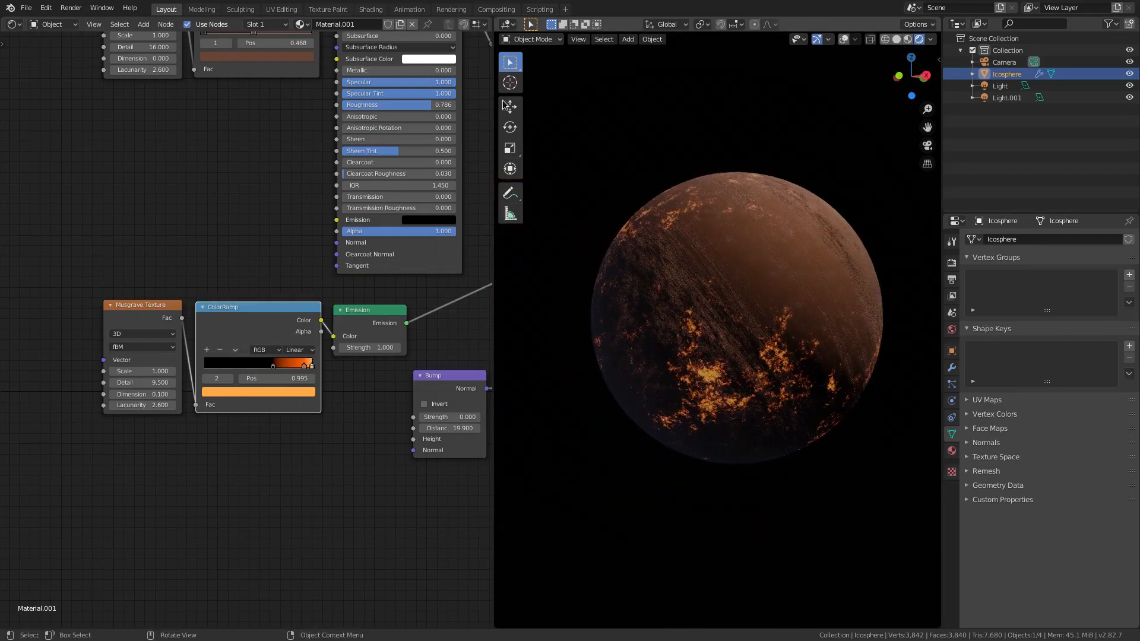
{"action": "left_click_drag", "start_coordinate": [496, 18], "coordinate": [454, 61]}
{"action": "middle_click_drag", "start_coordinate": [786, 428], "coordinate": [732, 440]}
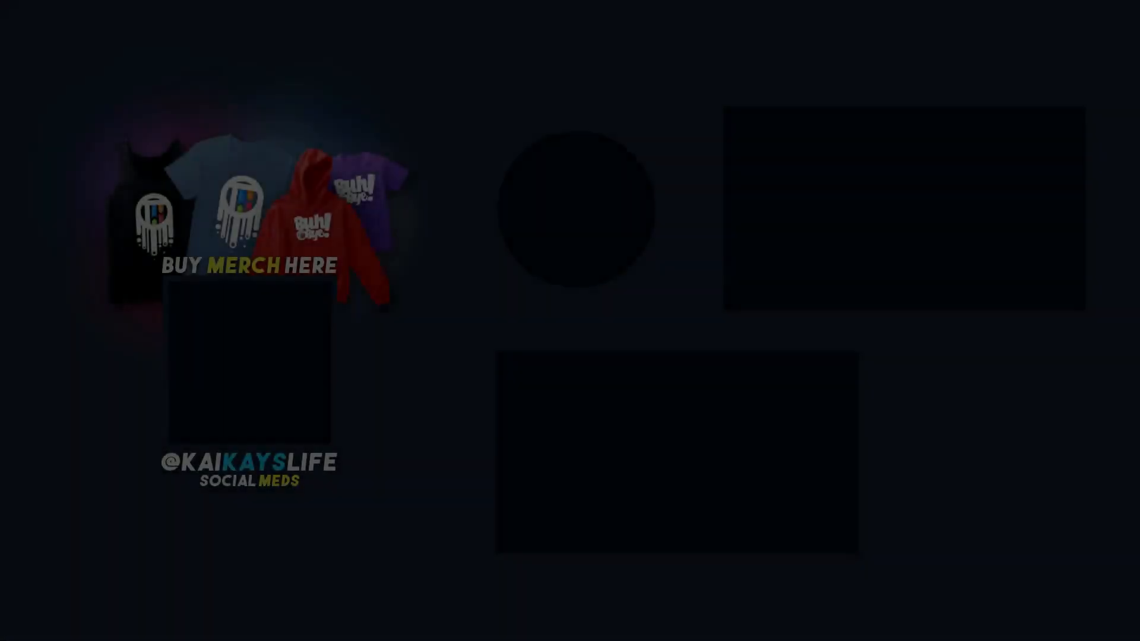